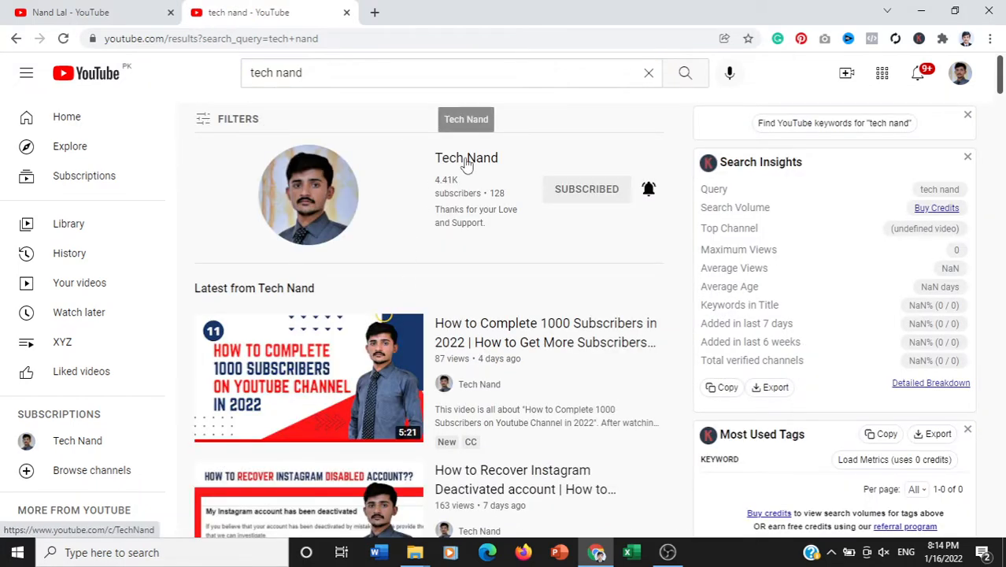
Open the Tech Nand channel's list of uploaded videos and examine the custom thumbnails
left_click(466, 159)
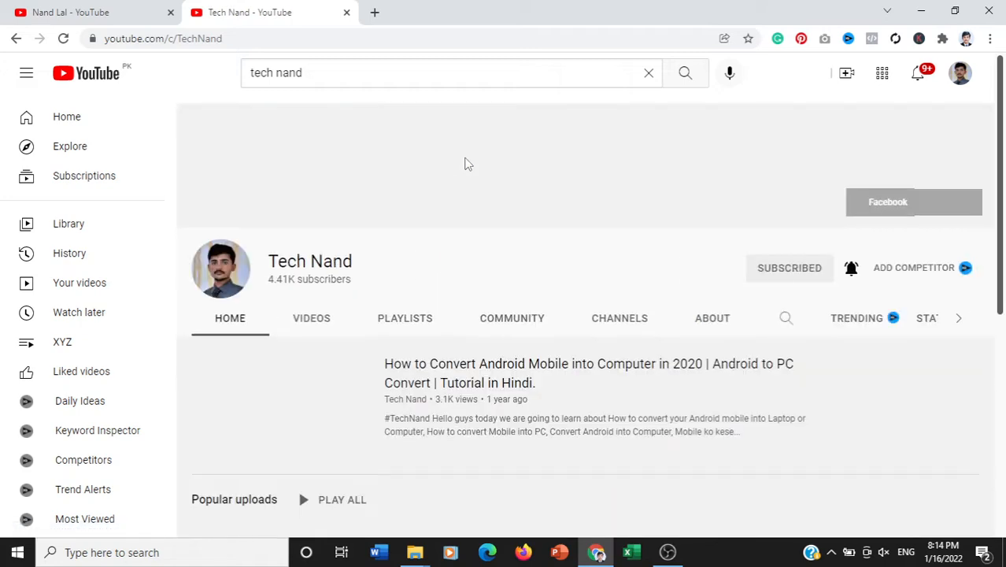
left_click(303, 330)
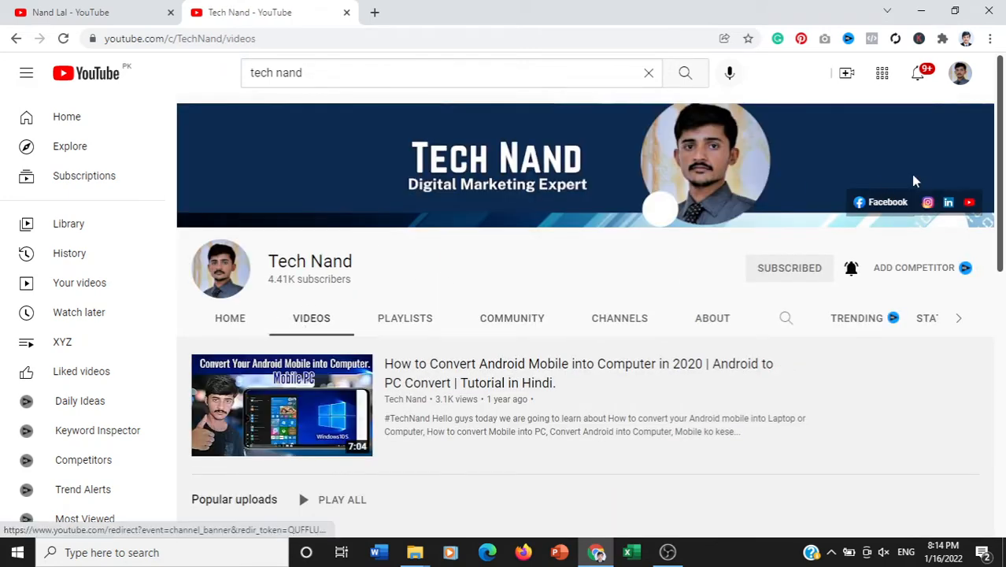
left_click_drag(1004, 142, 1004, 381)
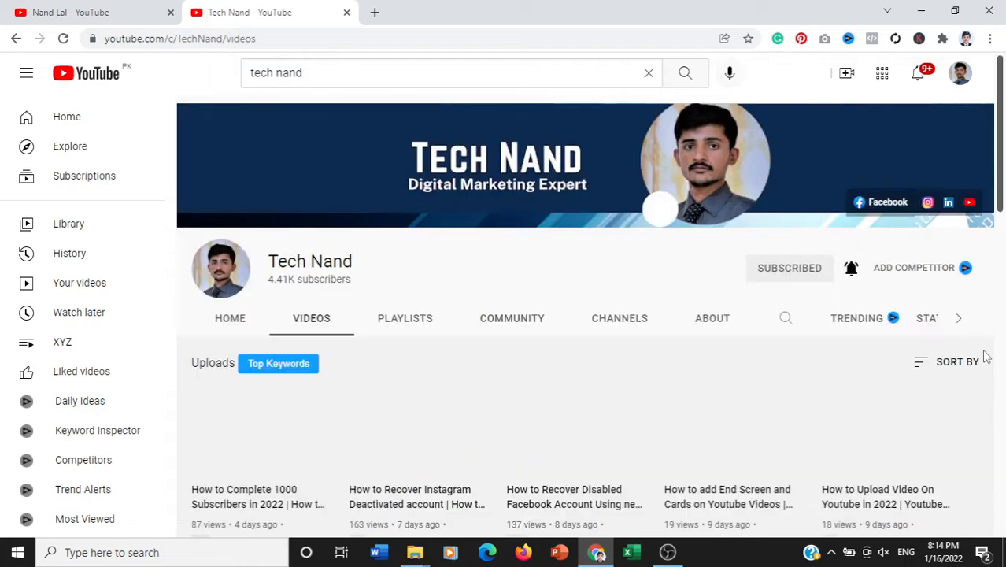
left_click_drag(1002, 206, 1002, 286)
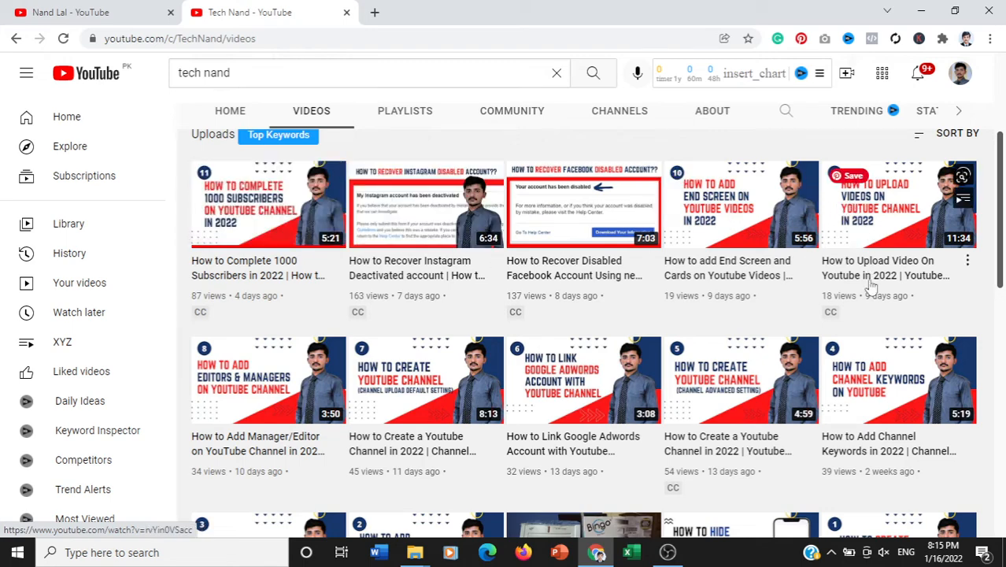
mouse_move(1005, 210)
left_mouse_down()
mouse_move(1004, 330)
mouse_move(1004, 208)
left_mouse_up()
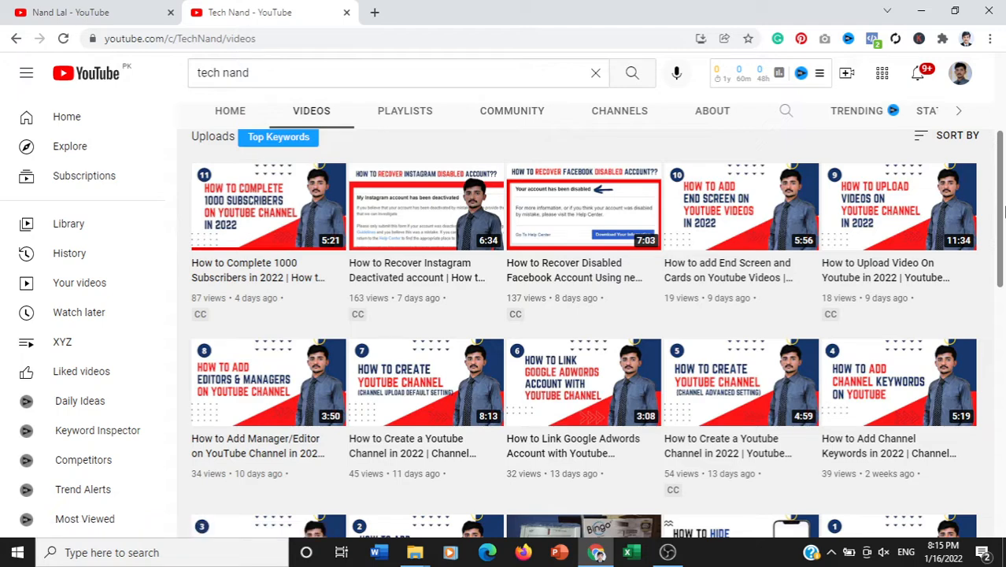
mouse_move(1002, 203)
left_mouse_down()
mouse_move(1004, 233)
mouse_move(1003, 192)
left_mouse_up()
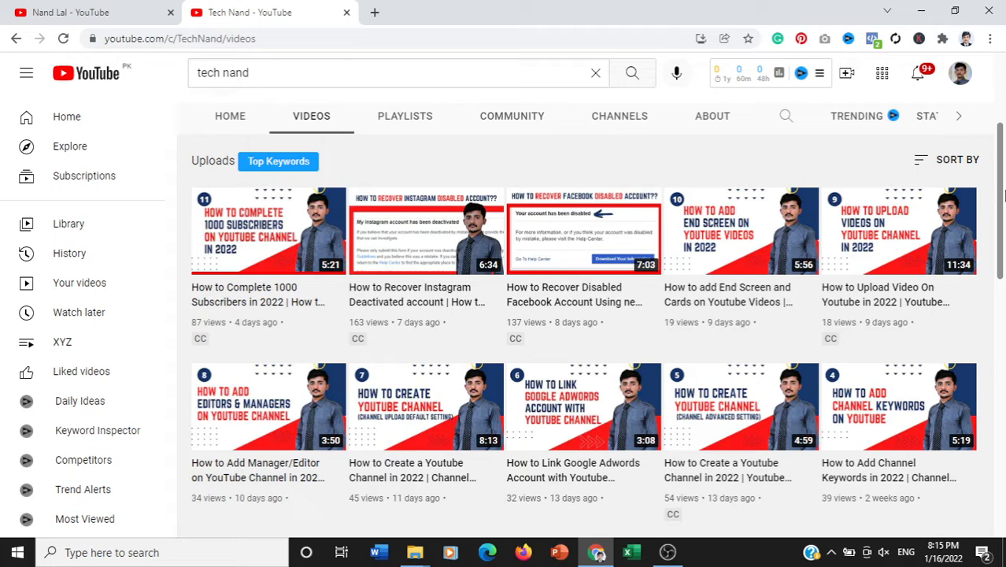
Open canva.com in a new browser tab
left_click(375, 12)
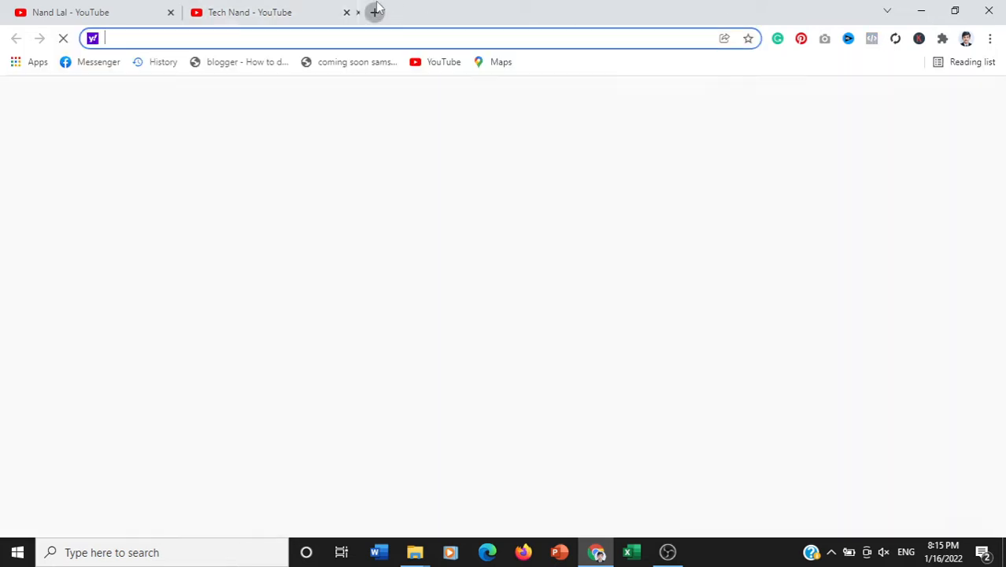
type("ca")
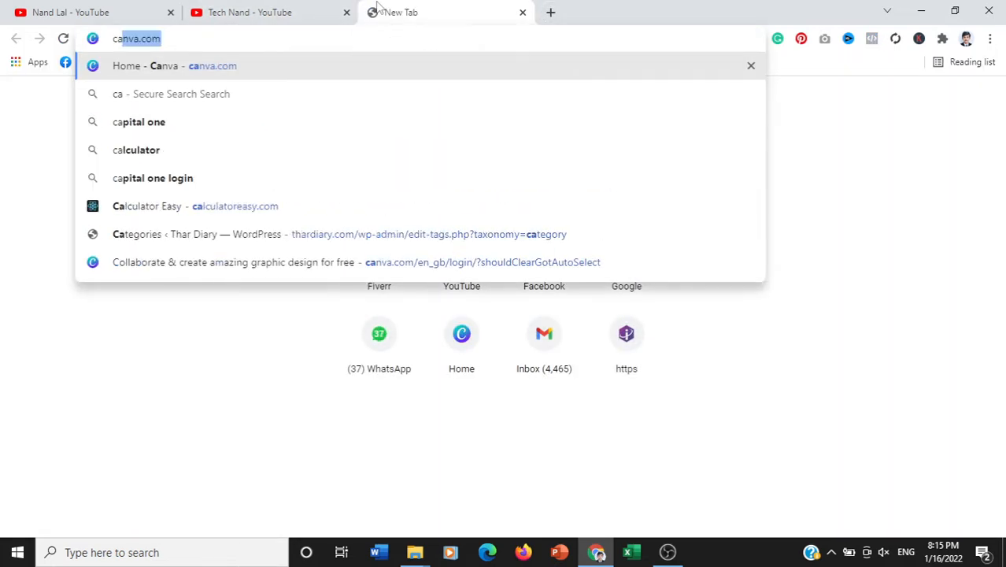
key("Return")
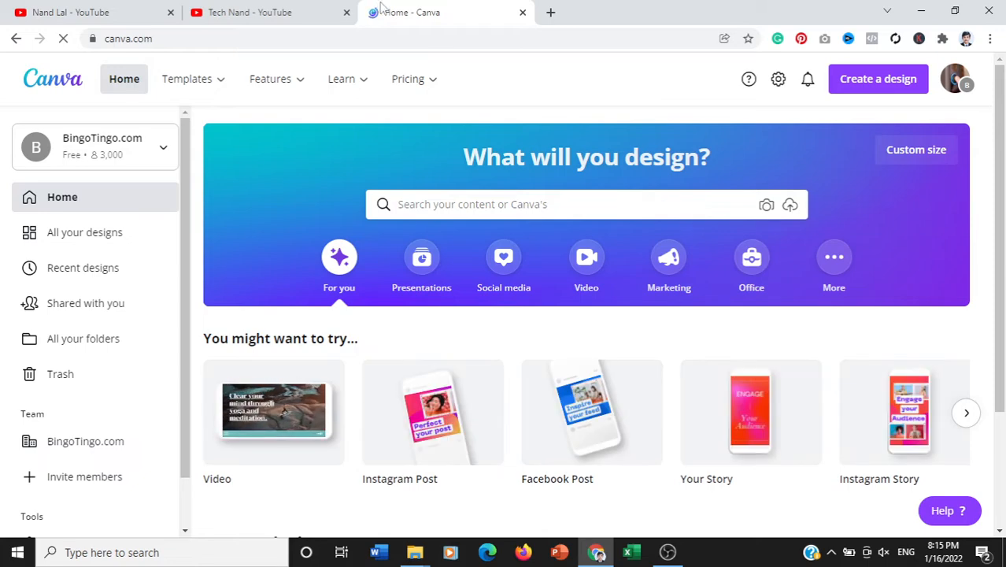
Search the Canva templates for "youtube"
mouse_move(210, 81)
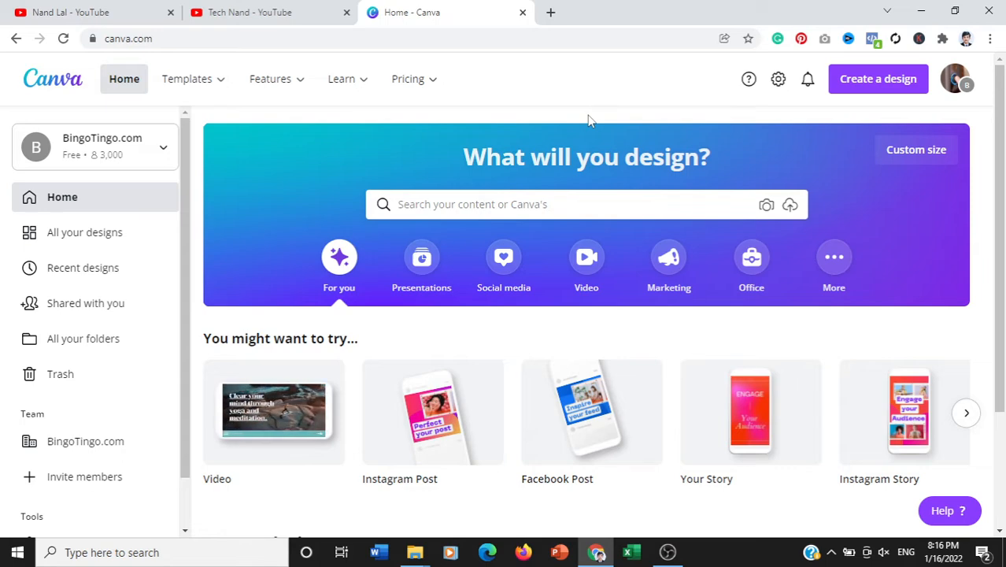
left_click(552, 204)
type("y")
key("BackSpace")
type("youtube")
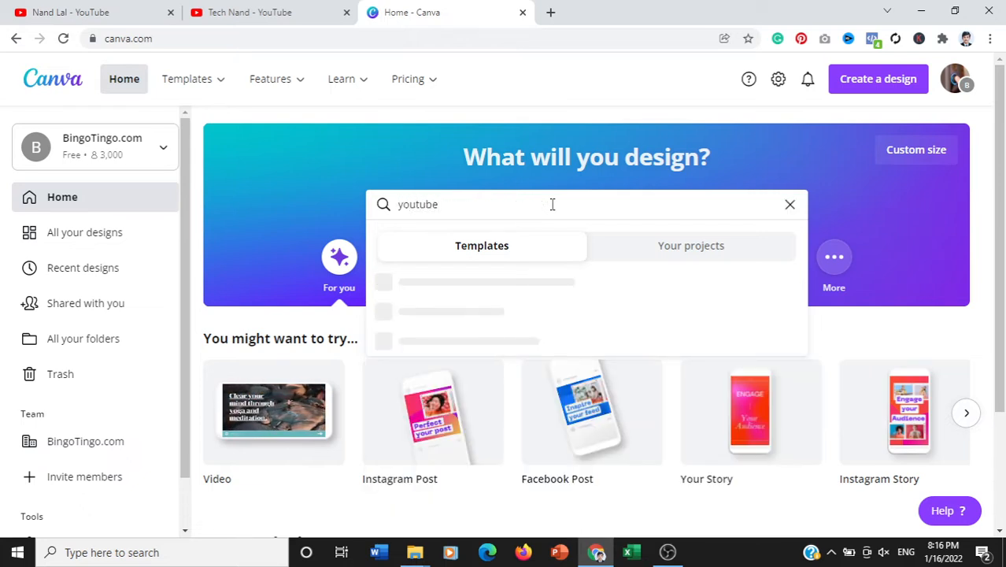
key("Return")
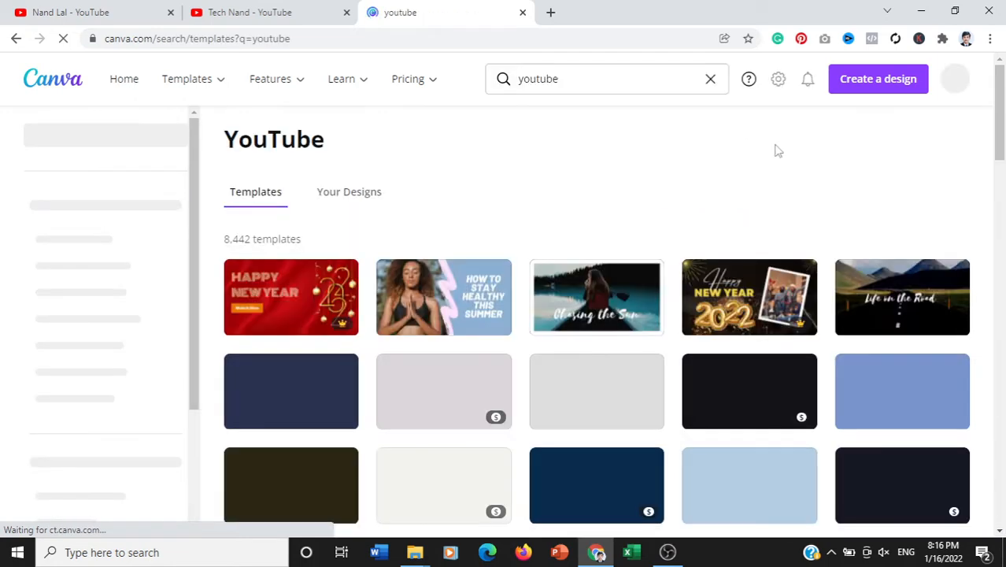
Find the black "Subscribe for more" template with red and white accents among the results and open it for editing
left_click_drag(1000, 122, 999, 161)
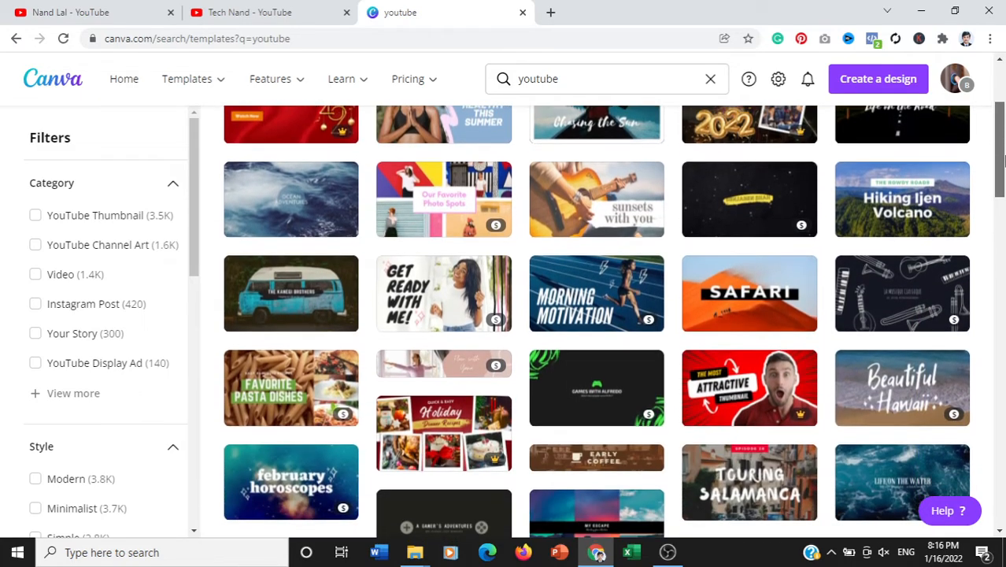
scroll(790, 148, "up", 1)
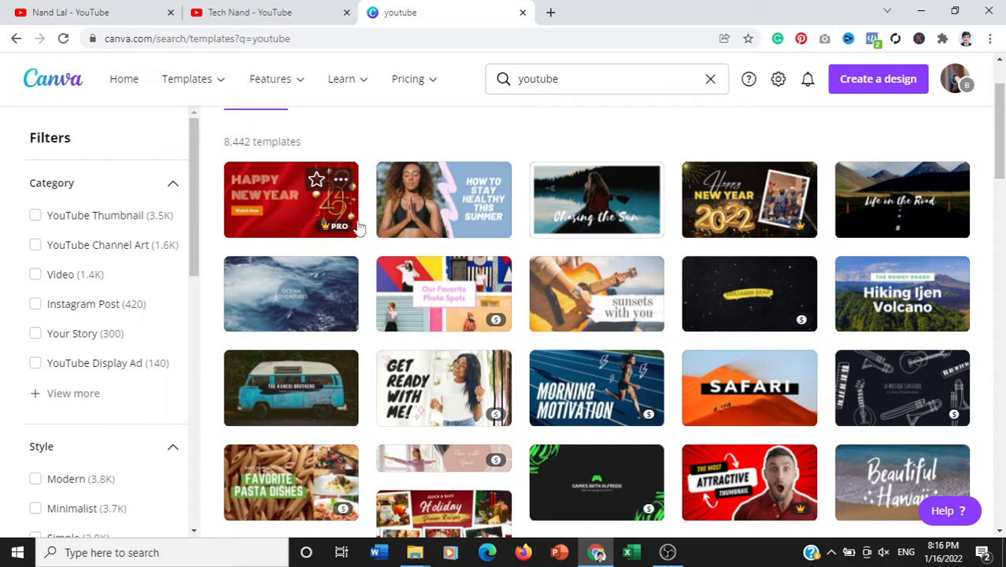
left_click_drag(1001, 161, 1002, 172)
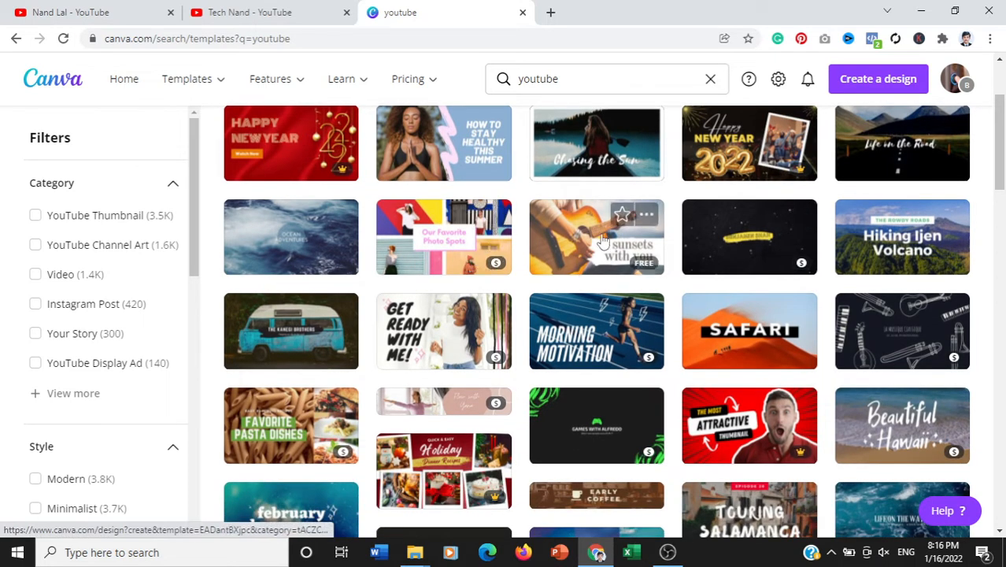
left_click_drag(998, 172, 1003, 293)
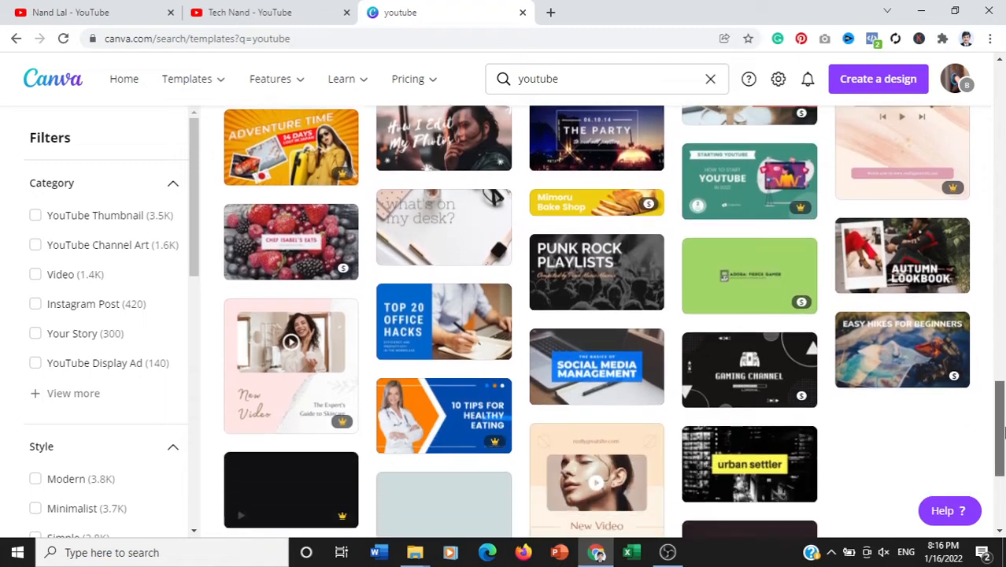
scroll(1003, 445, "down", 1)
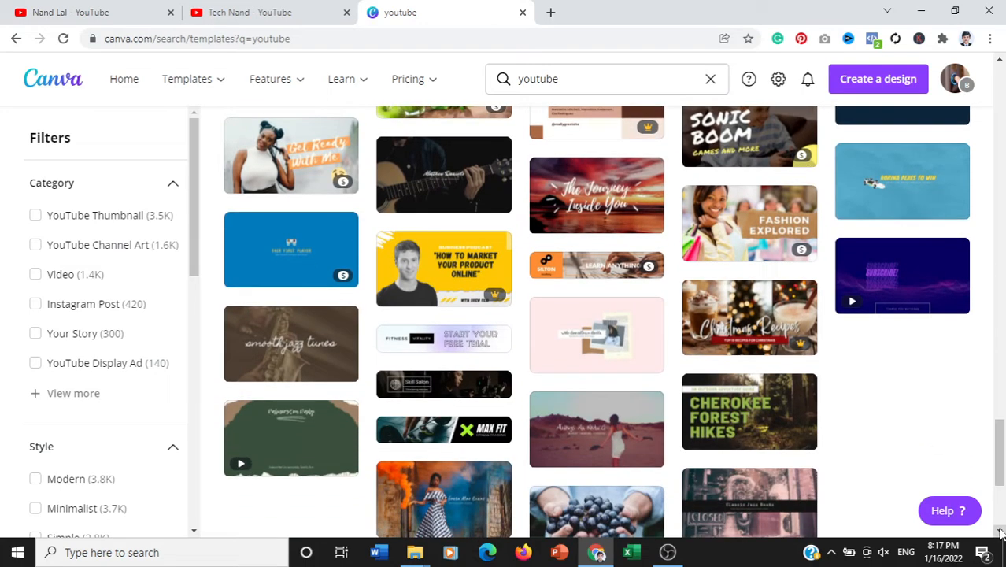
scroll(1003, 470, "down", 1)
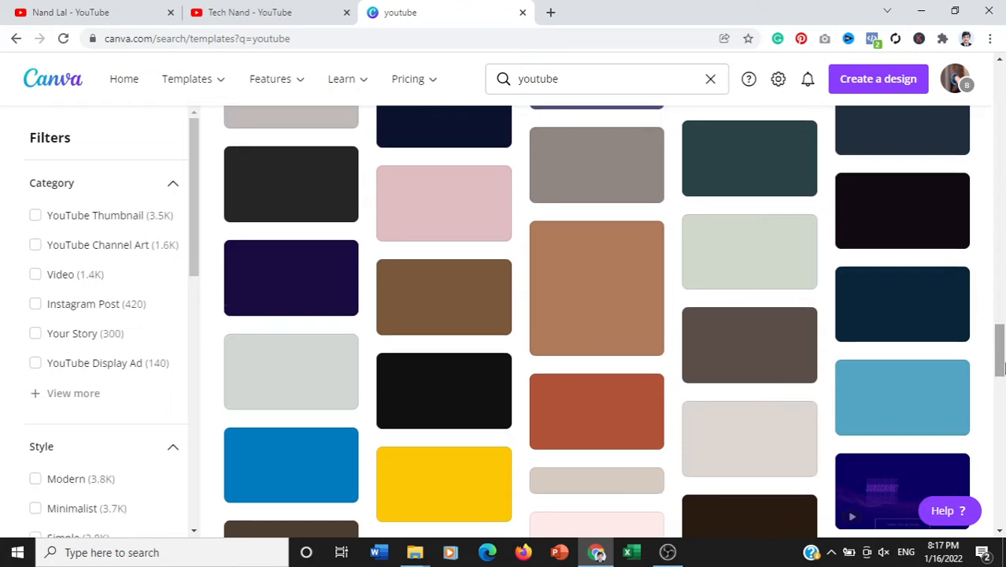
scroll(1003, 394, "down", 6)
left_click_drag(1001, 320, 1000, 465)
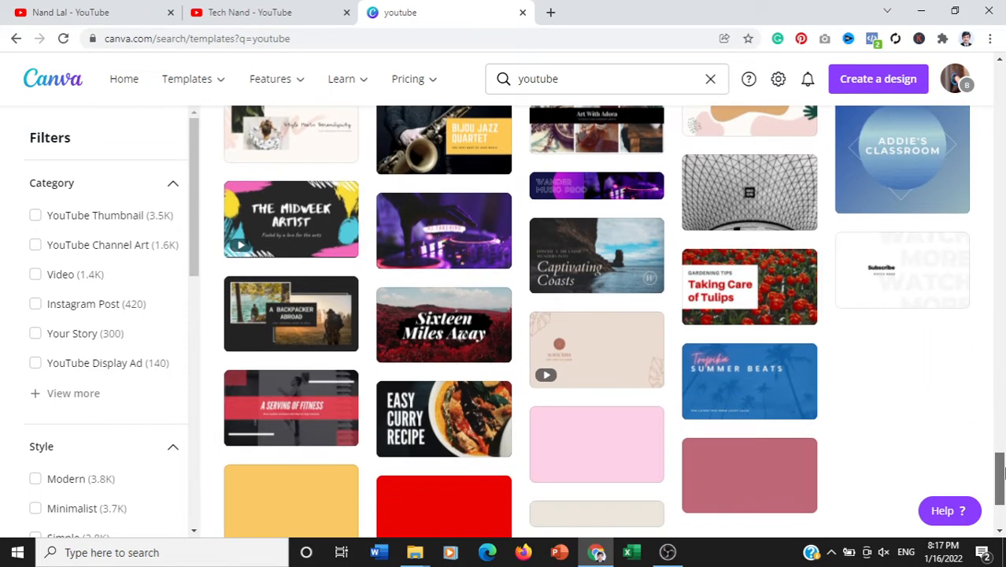
left_click_drag(1004, 471, 1003, 489)
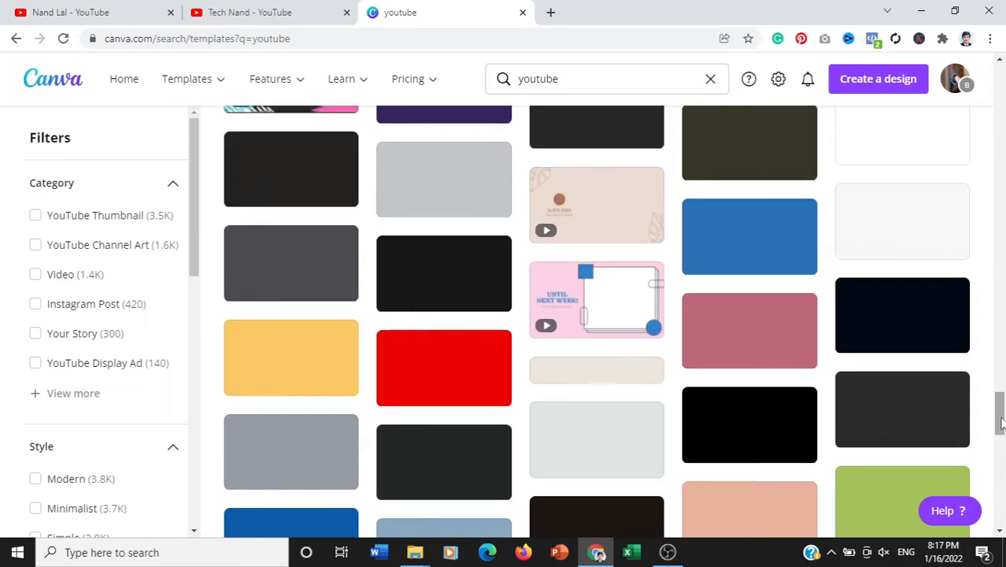
left_click_drag(1000, 415, 1002, 504)
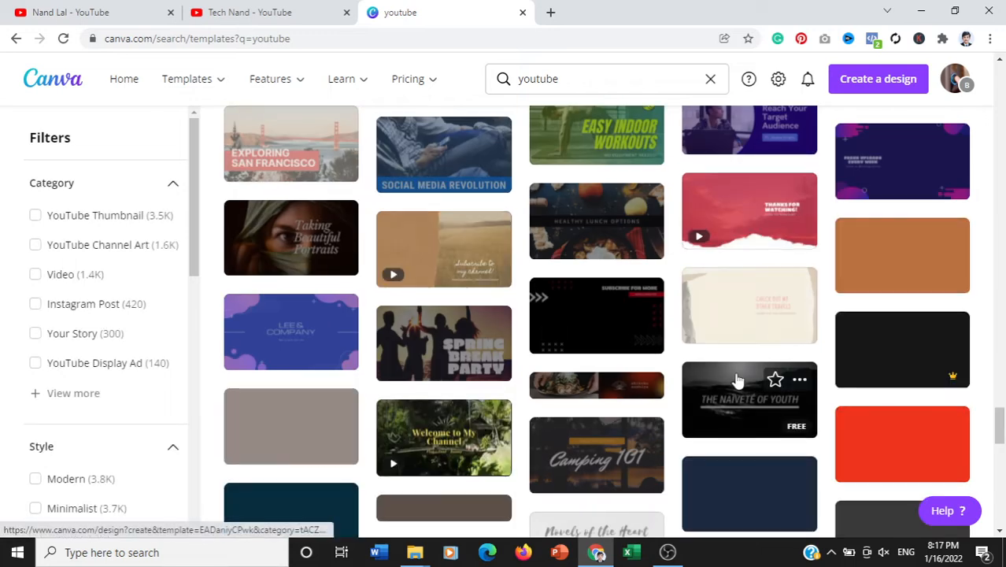
left_click(611, 335)
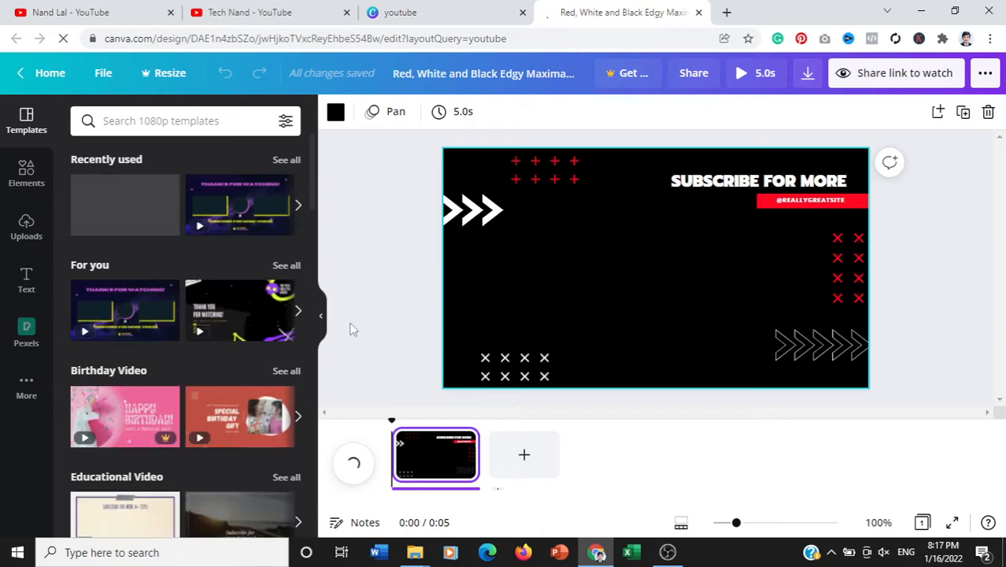
left_click(303, 210)
left_click(301, 205)
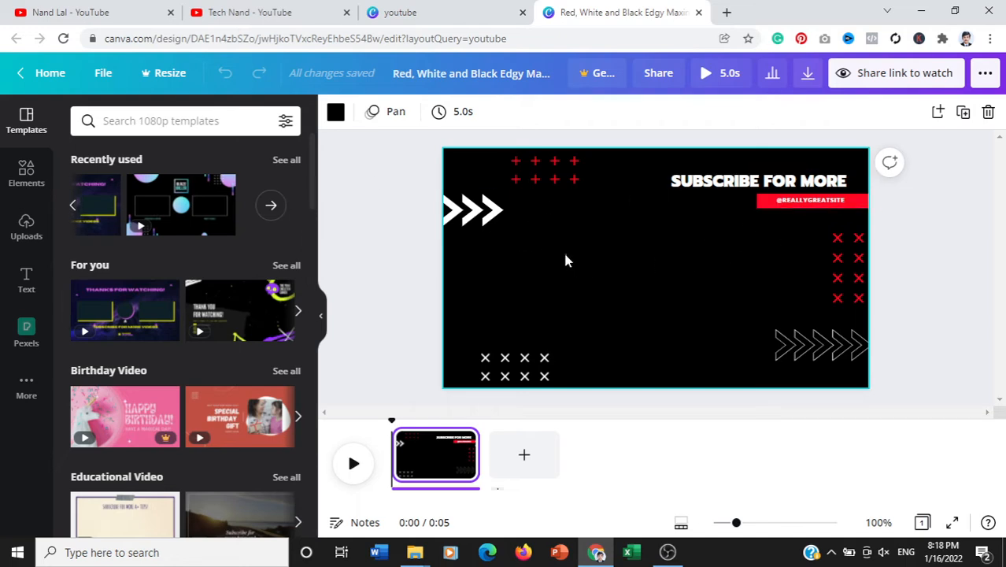
left_click(18, 182)
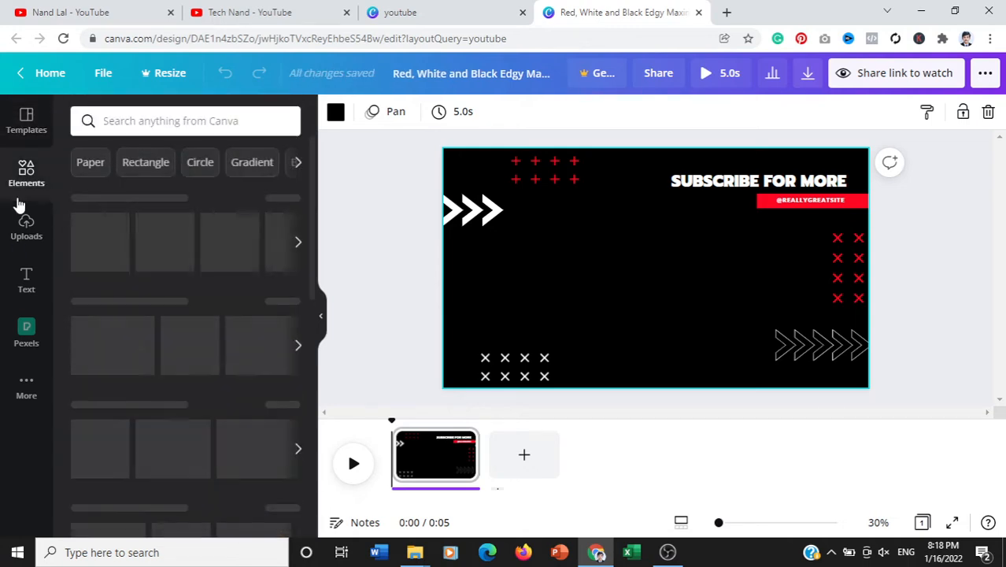
Add a heading to the design and replace its placeholder text with "How to Create Custom Thumbnail"
left_click(27, 282)
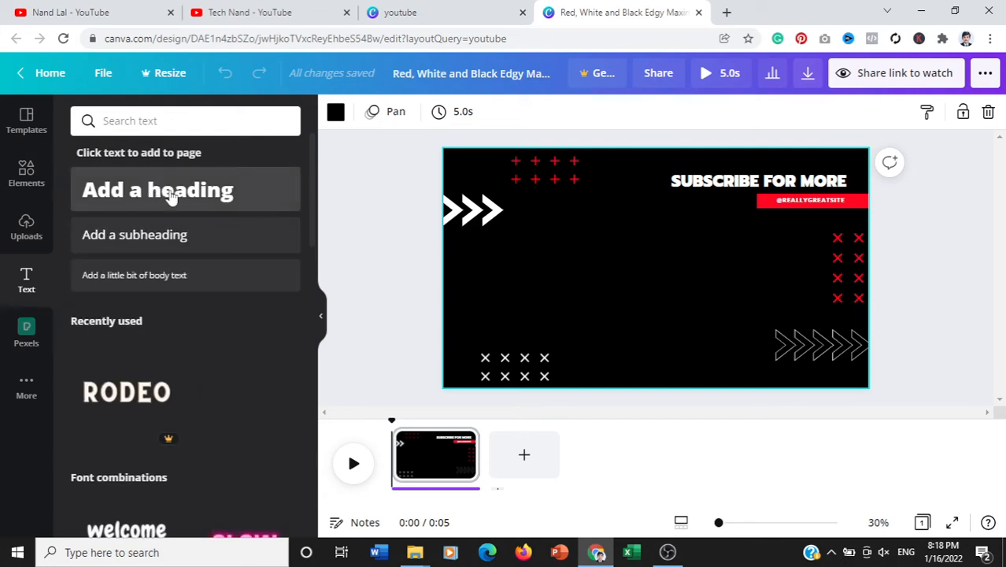
left_click(172, 197)
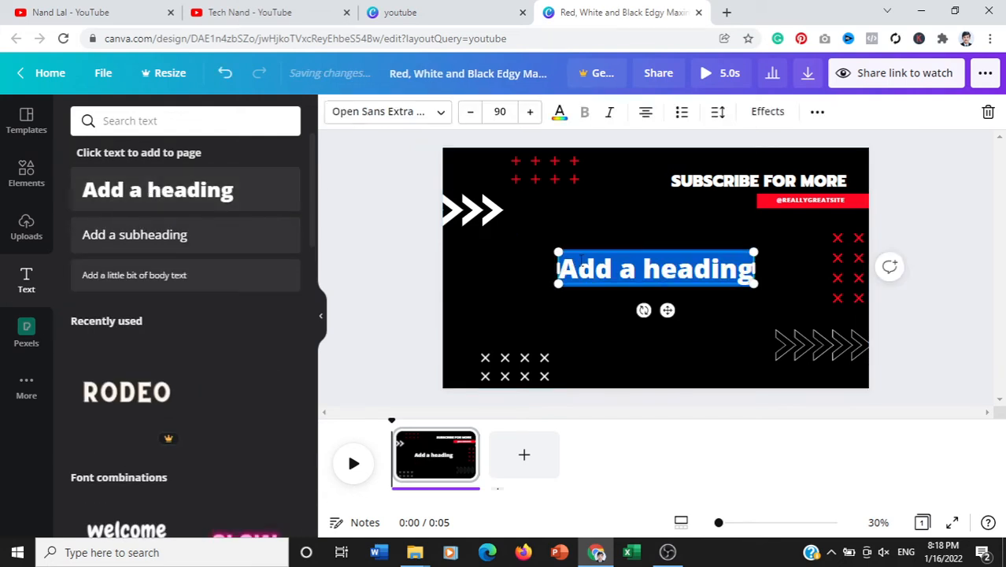
key("BackSpace")
type("How")
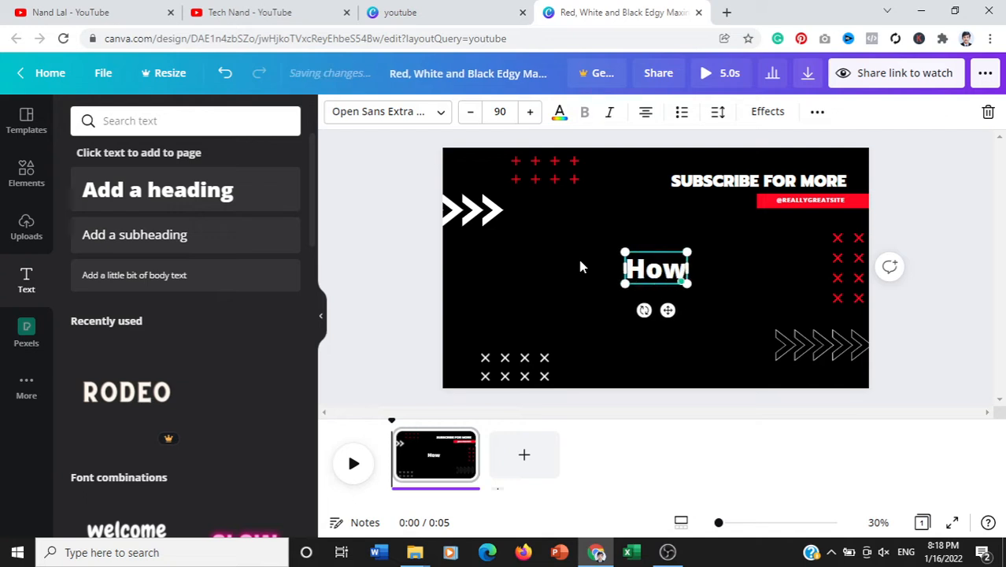
type(" to Create ")
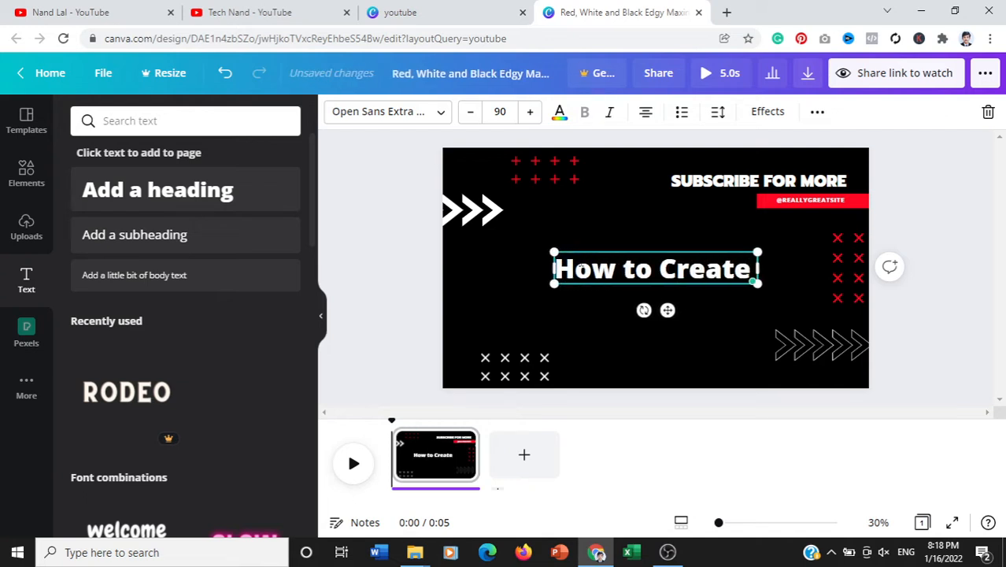
type("Cust")
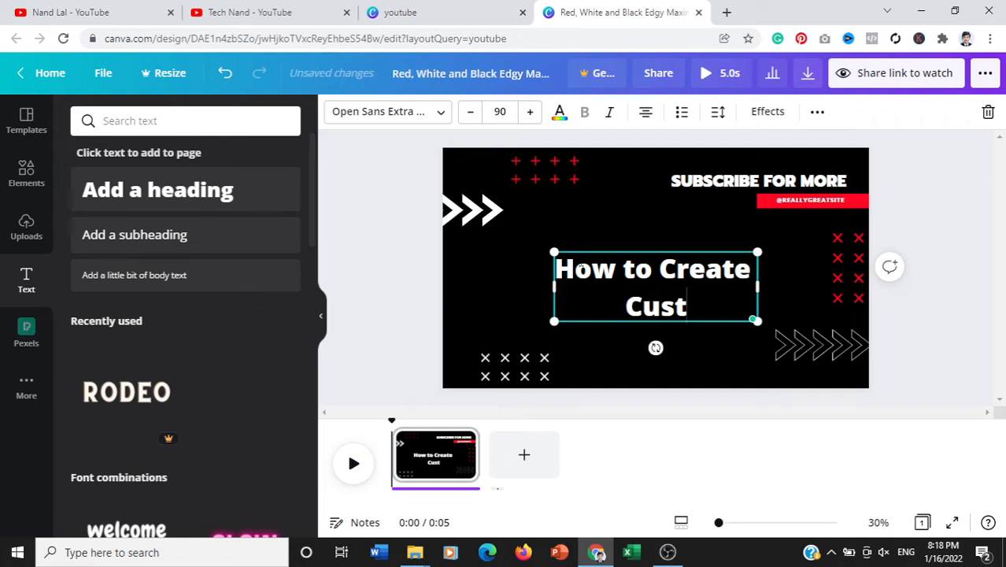
type("om ")
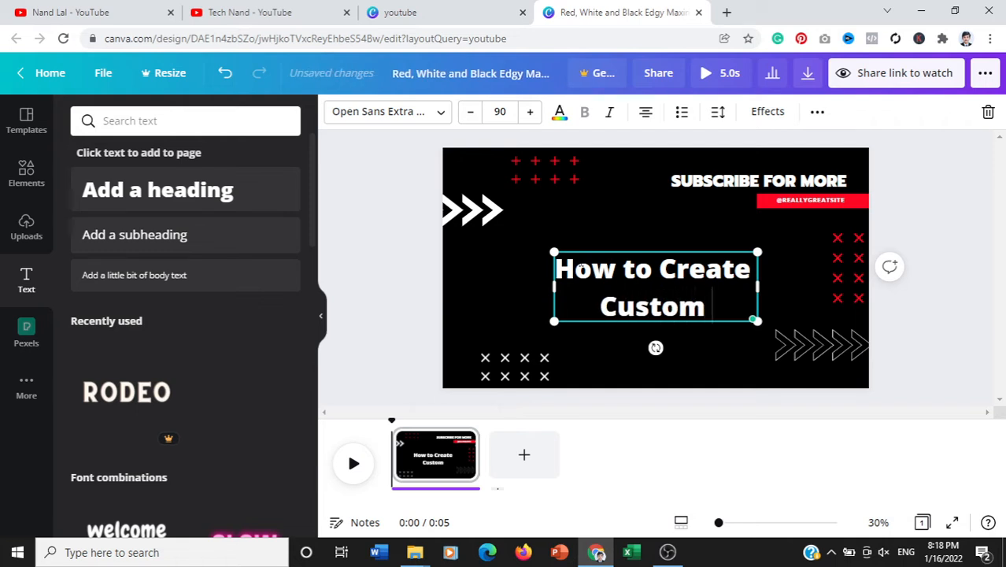
type("Thun")
key("BackSpace")
type("mbnia")
key("BackSpace")
key("BackSpace")
type("ail")
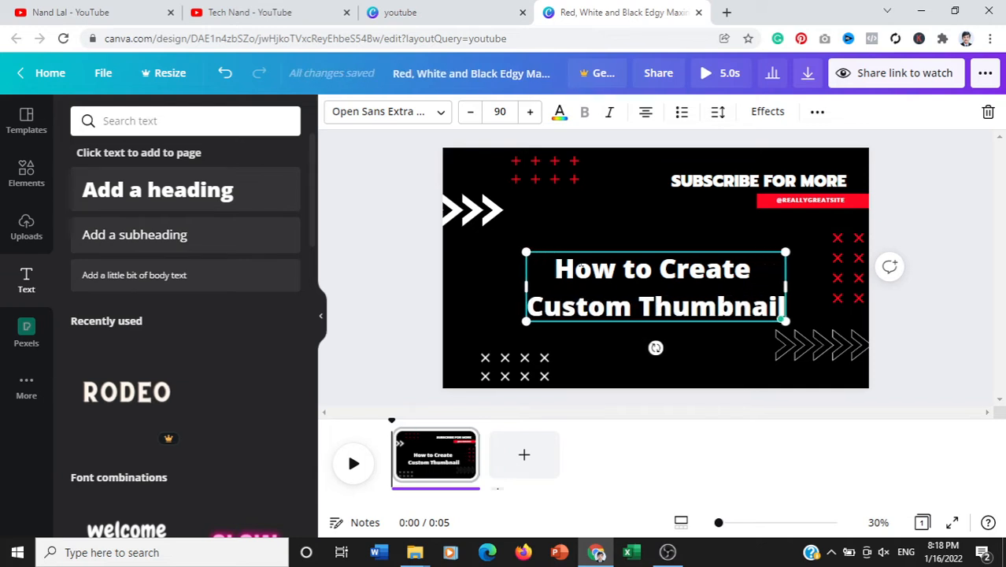
Add the line "on Canva" at the end of the heading and move the text box up and left on the design
key("Return")
type("o")
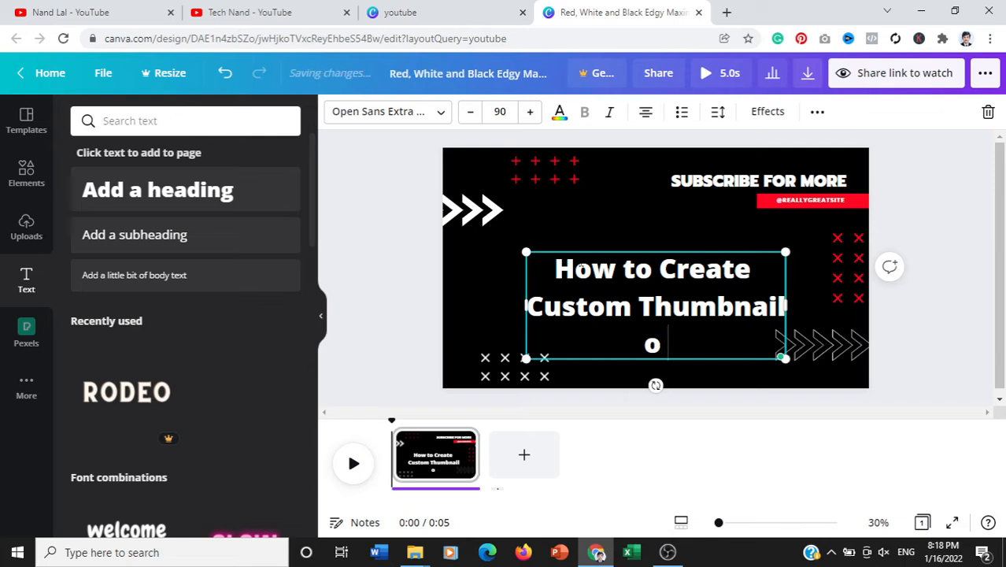
type(" Canva")
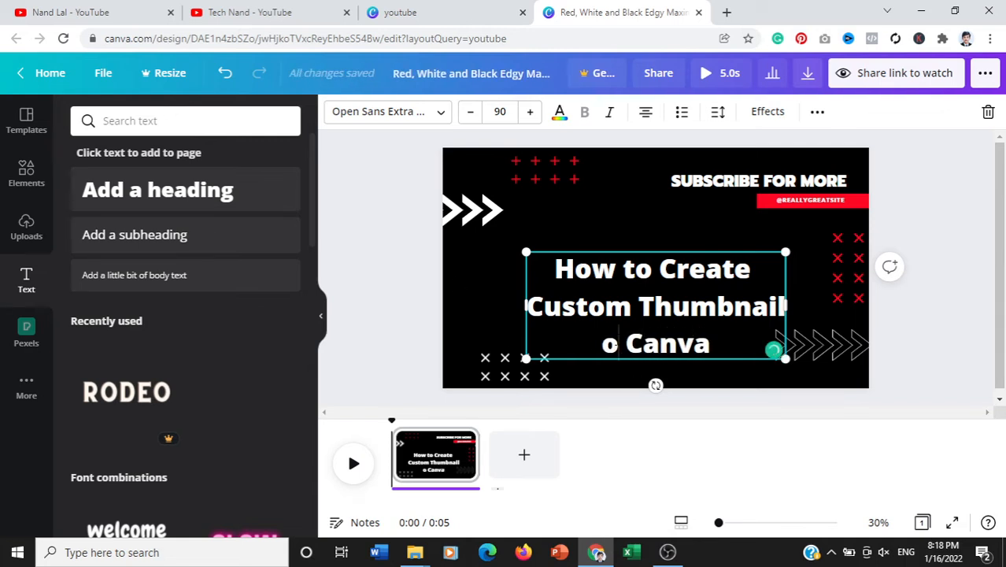
type("n")
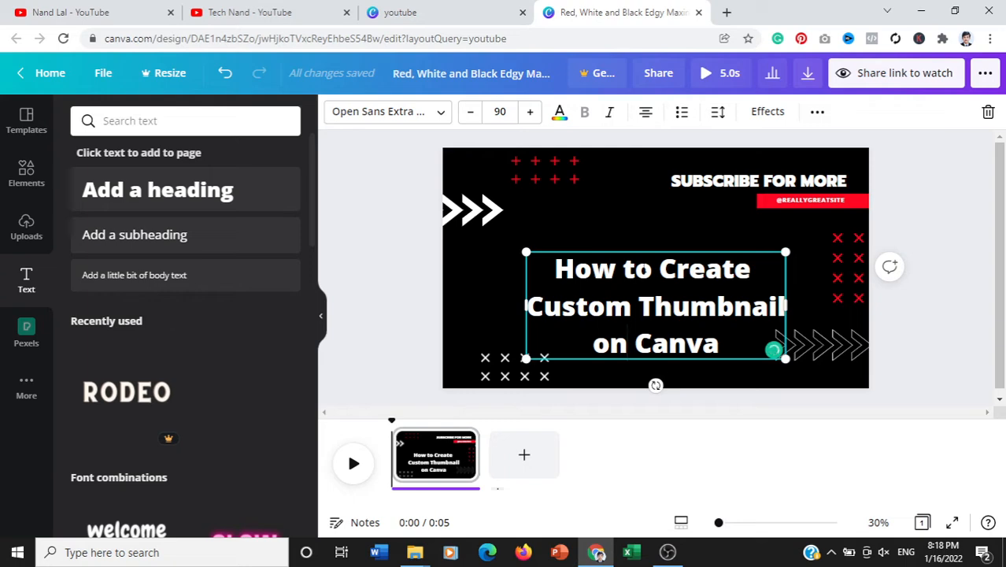
left_click_drag(625, 242, 585, 223)
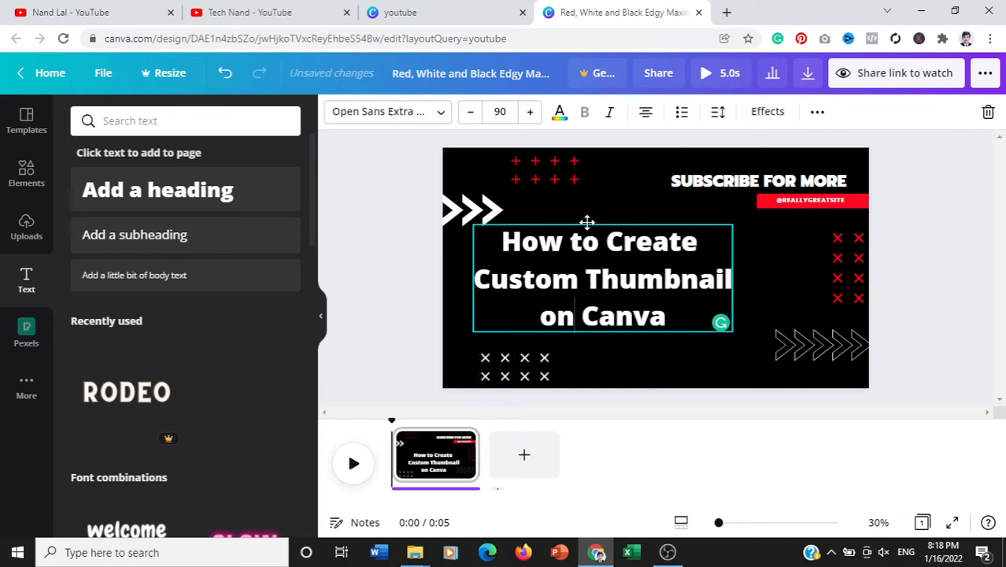
Delete the "Subscribe for more" text with its red handle banner and shift the heading slightly up and right on the design
left_click(793, 202)
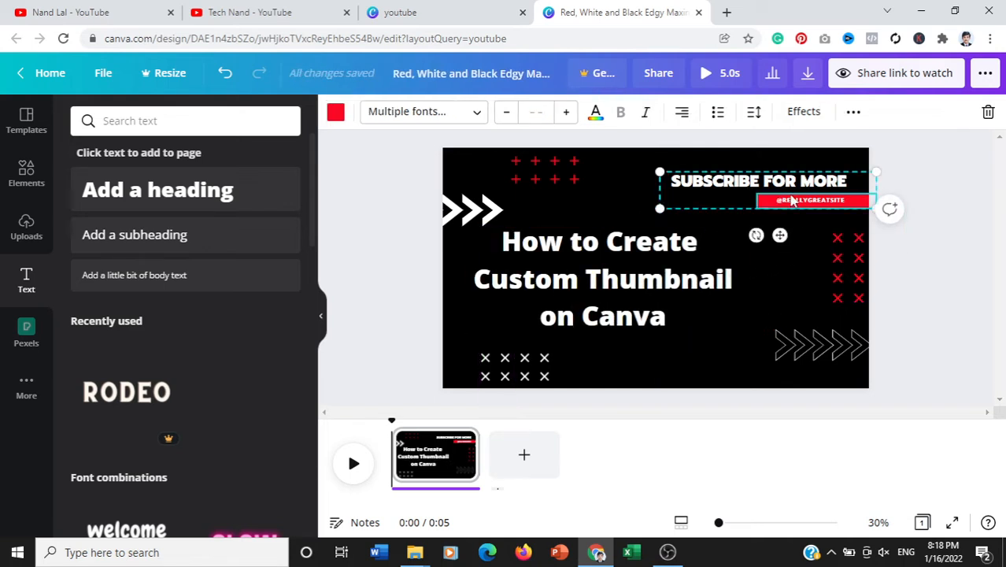
key("Delete")
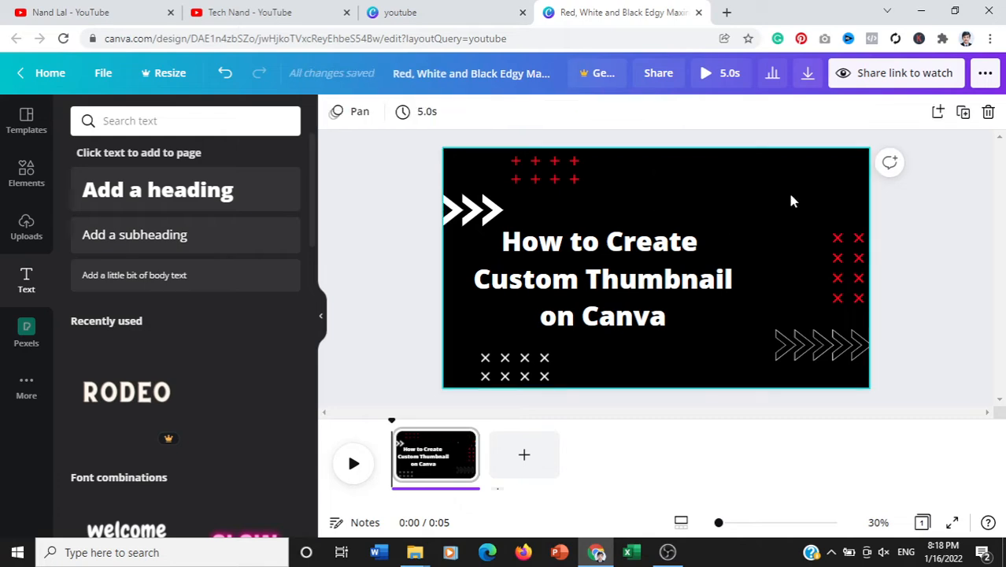
left_click_drag(597, 269, 608, 258)
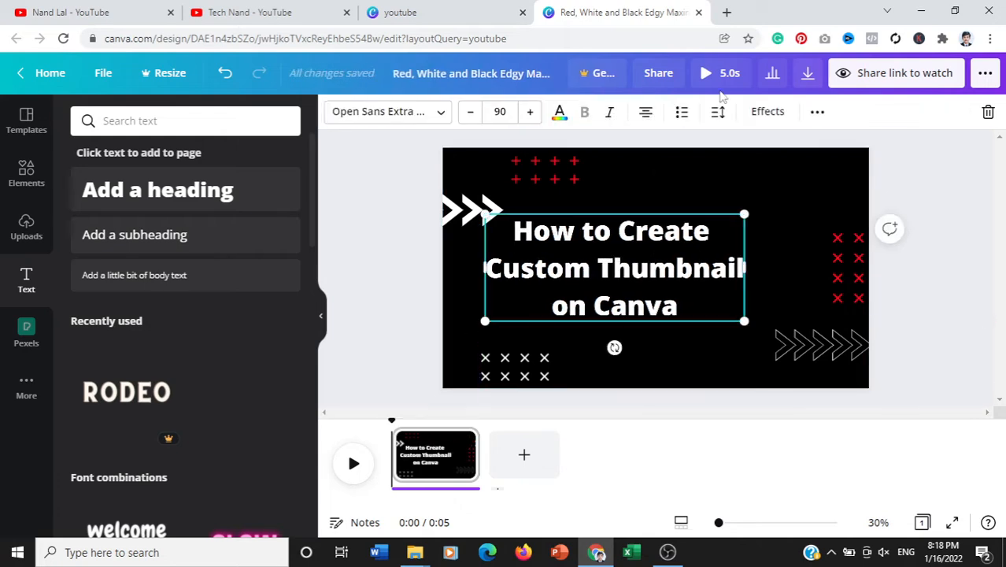
Left-align the heading and recolor its "Custom Thumbnail" line with the red from the default colors
left_click(645, 113)
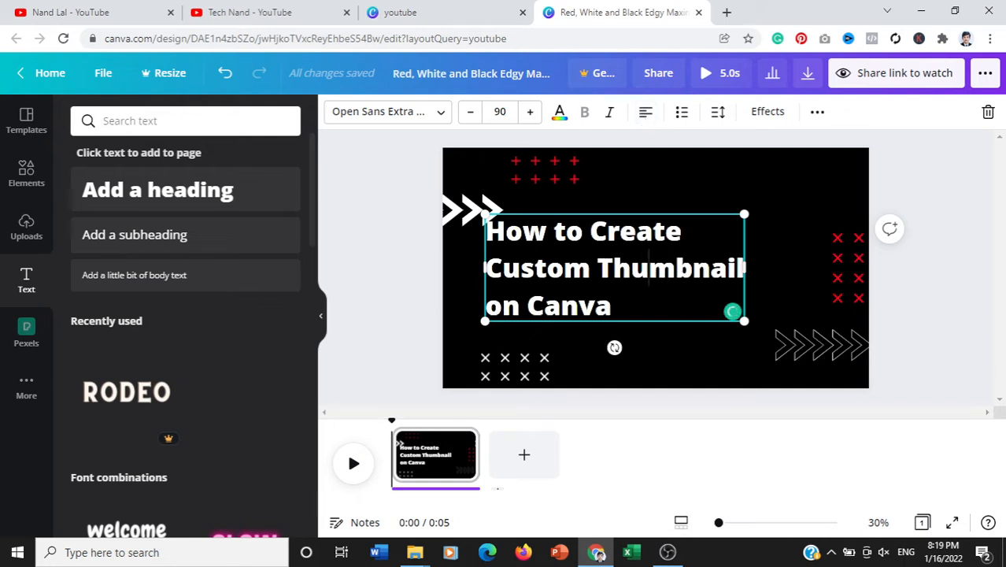
left_click_drag(490, 270, 743, 267)
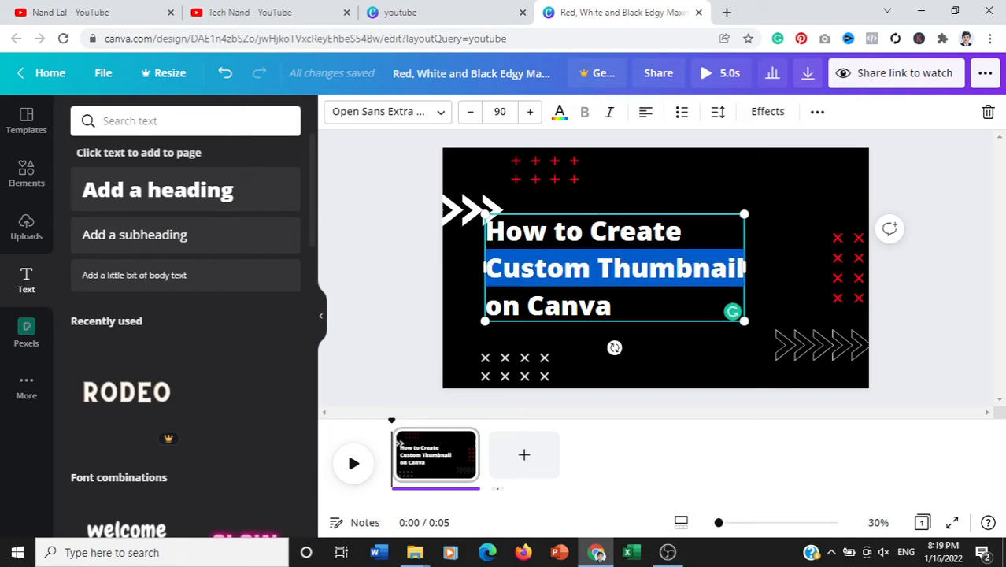
left_click(560, 114)
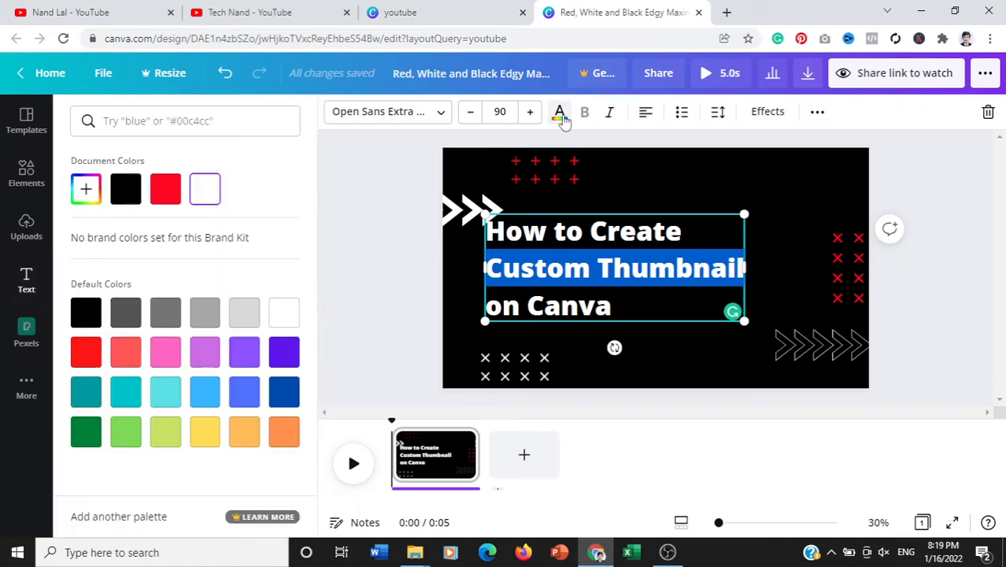
left_click(162, 195)
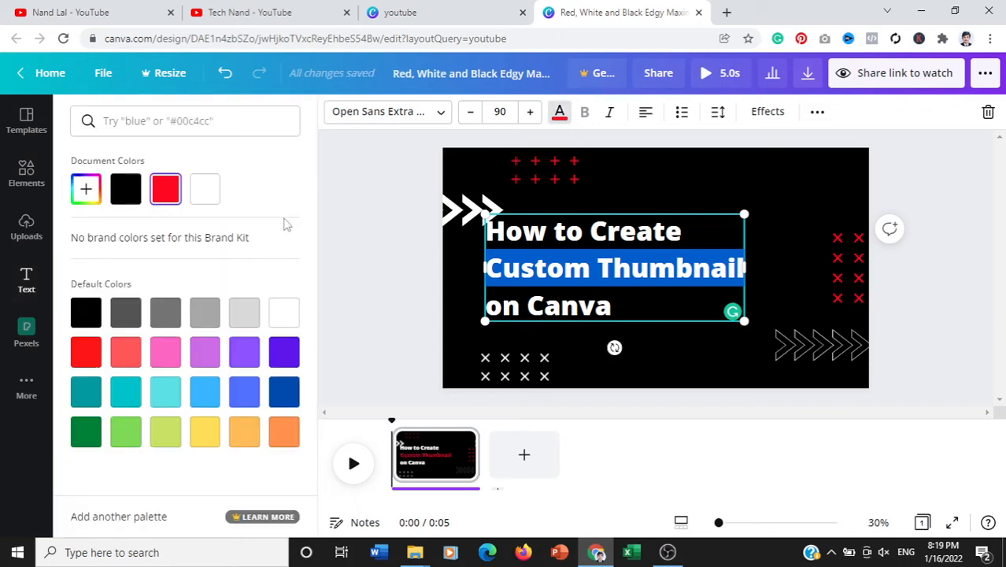
left_click(92, 350)
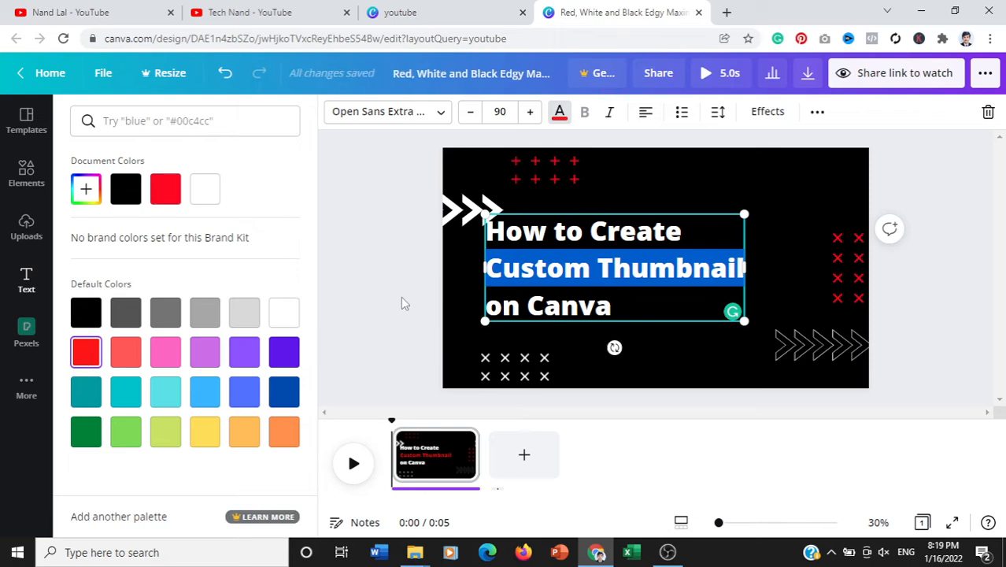
left_click(446, 299)
left_click(447, 294)
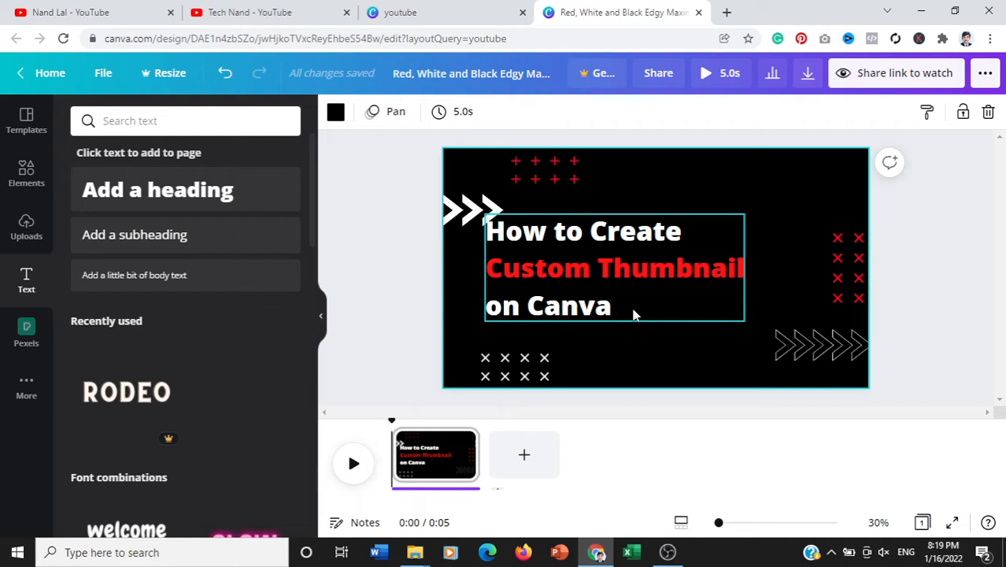
Nudge the heading slightly left, raise the white arrows above it and move the red crosses up into the design's top-right corner
mouse_move(678, 273)
left_mouse_down()
mouse_move(666, 266)
mouse_move(666, 279)
left_mouse_up()
left_click_drag(458, 211, 456, 196)
left_click_drag(555, 272, 555, 261)
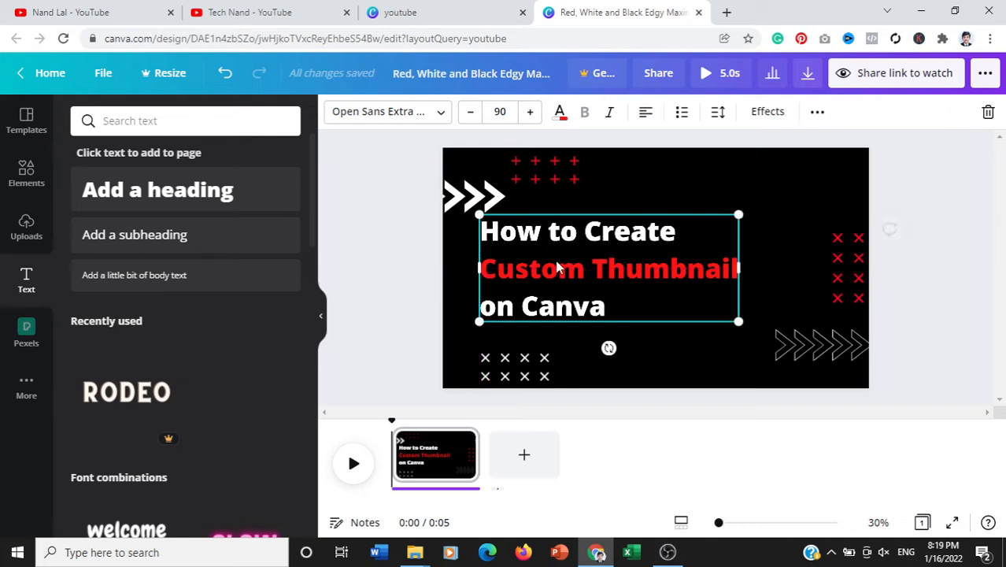
left_click_drag(853, 276, 851, 191)
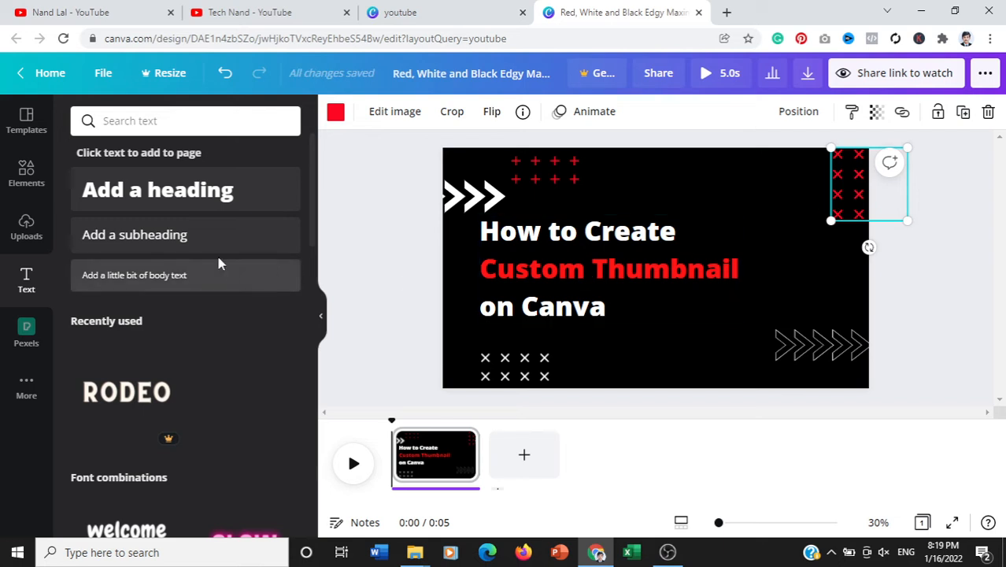
Try the Norwester, League Gothic and Oswald fonts on the heading and restore Open Sans Extra Bold
left_click(28, 244)
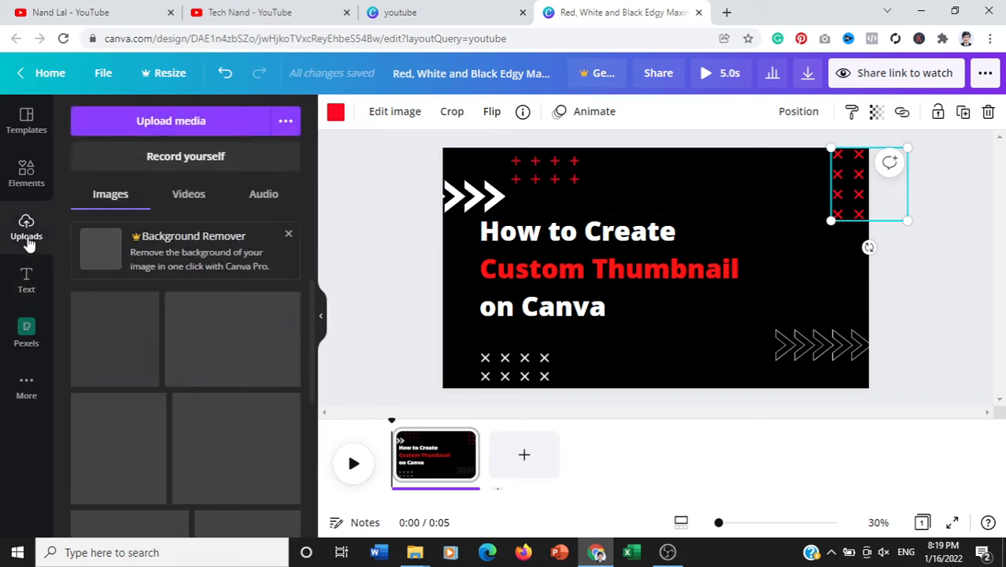
left_click(544, 273)
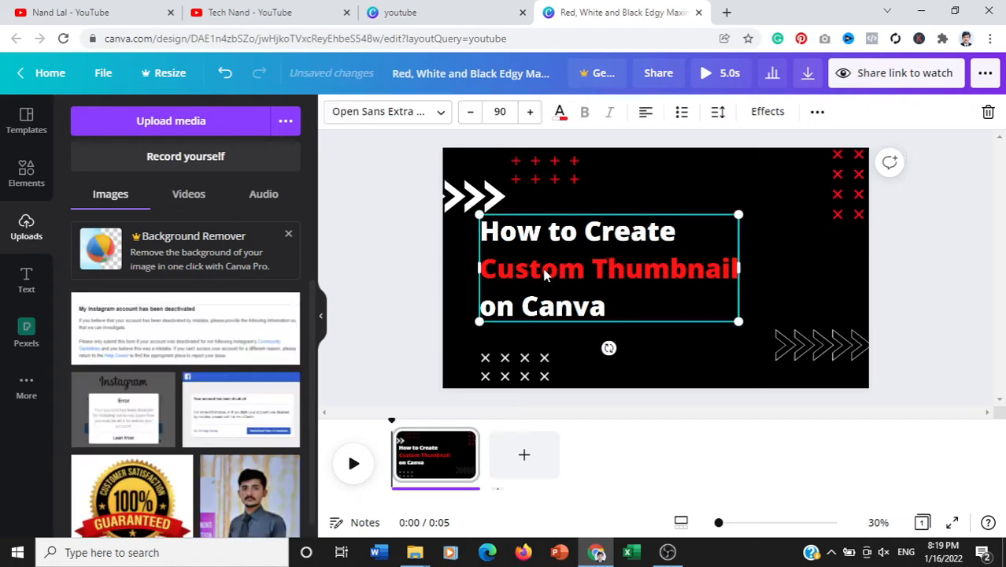
left_click(415, 113)
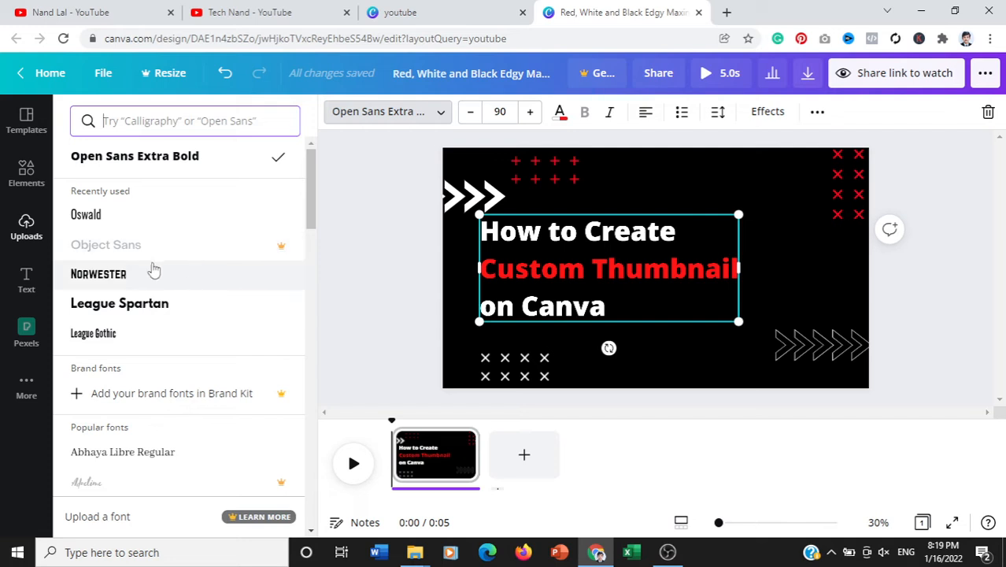
left_click(134, 280)
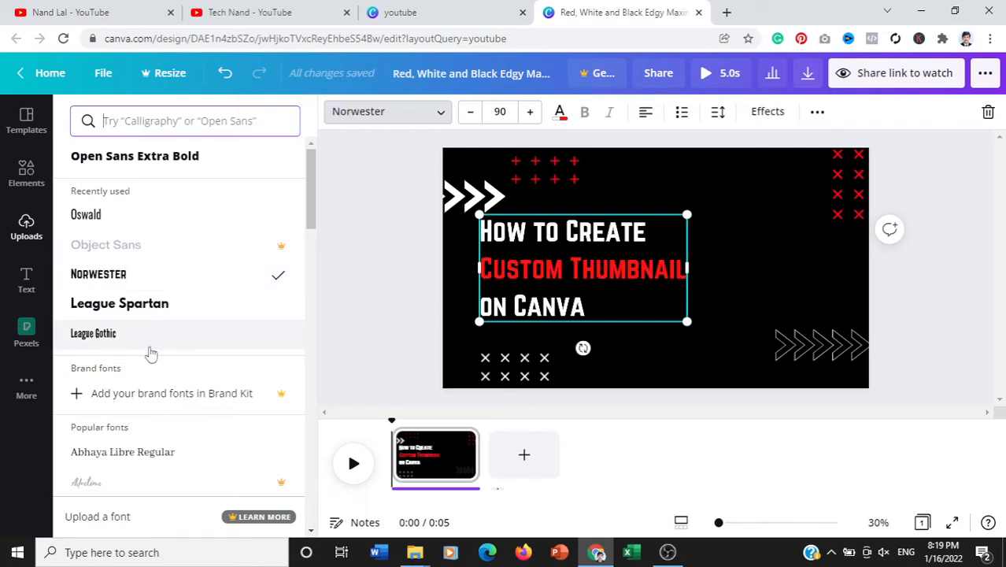
left_click(103, 335)
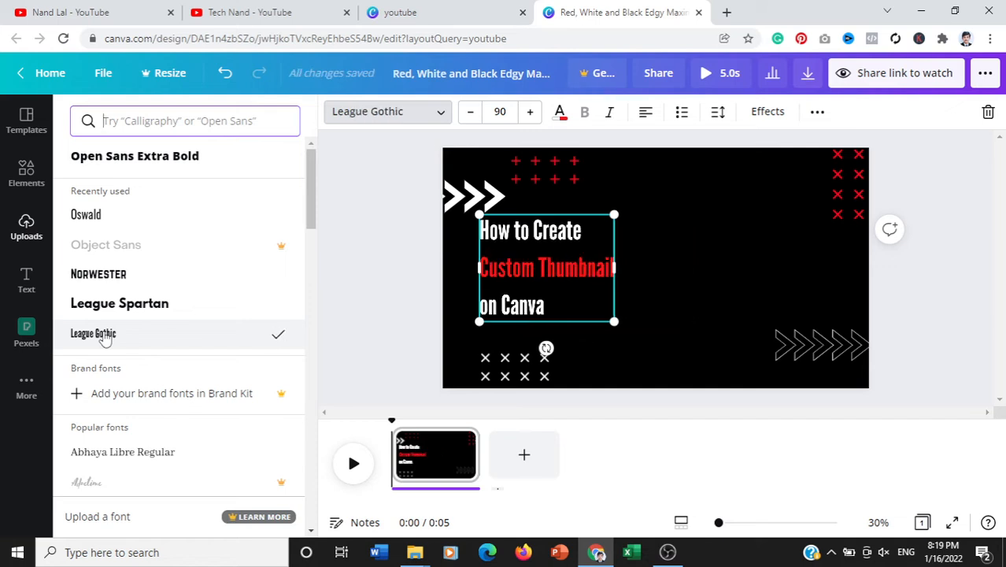
left_click(88, 215)
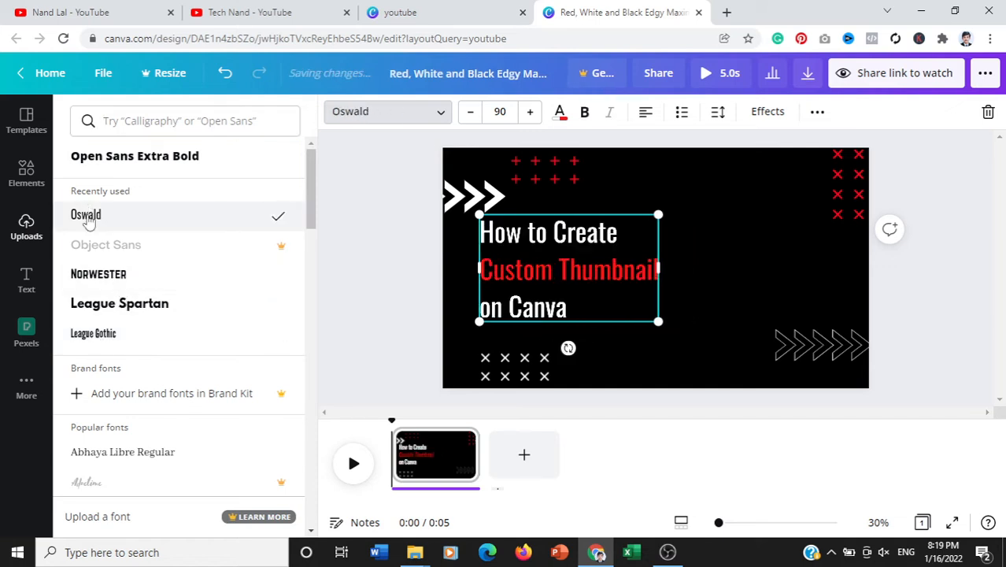
left_click(98, 162)
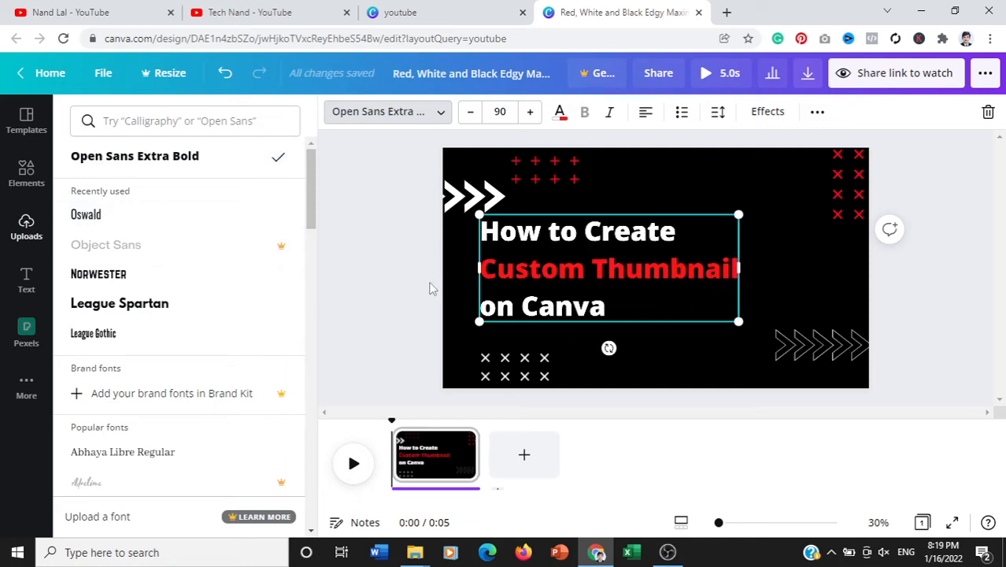
Find the background-free portrait of the man in a tie among the uploaded images and add it to the design
left_click(30, 227)
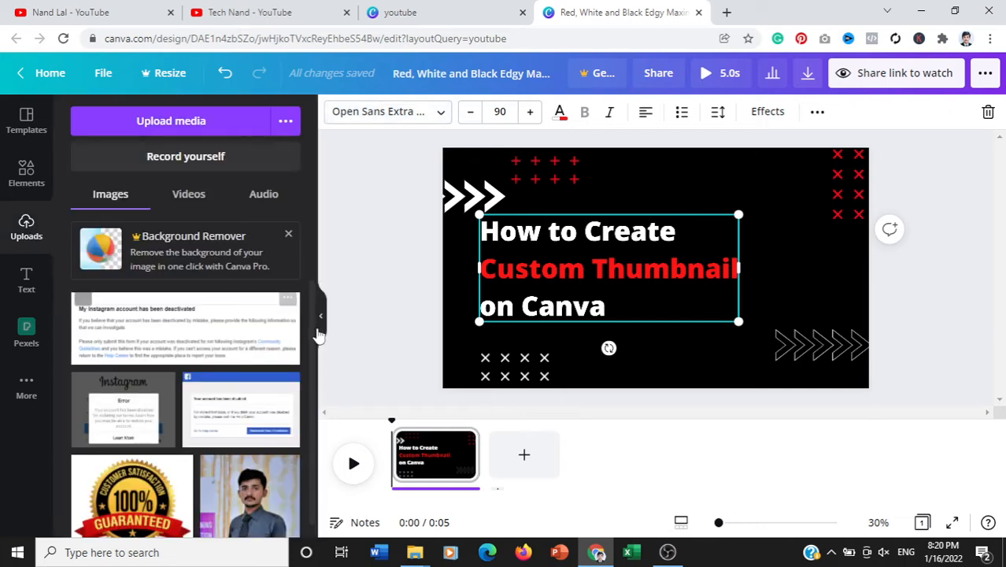
scroll(318, 370, "down", 1)
scroll(318, 370, "down", 3)
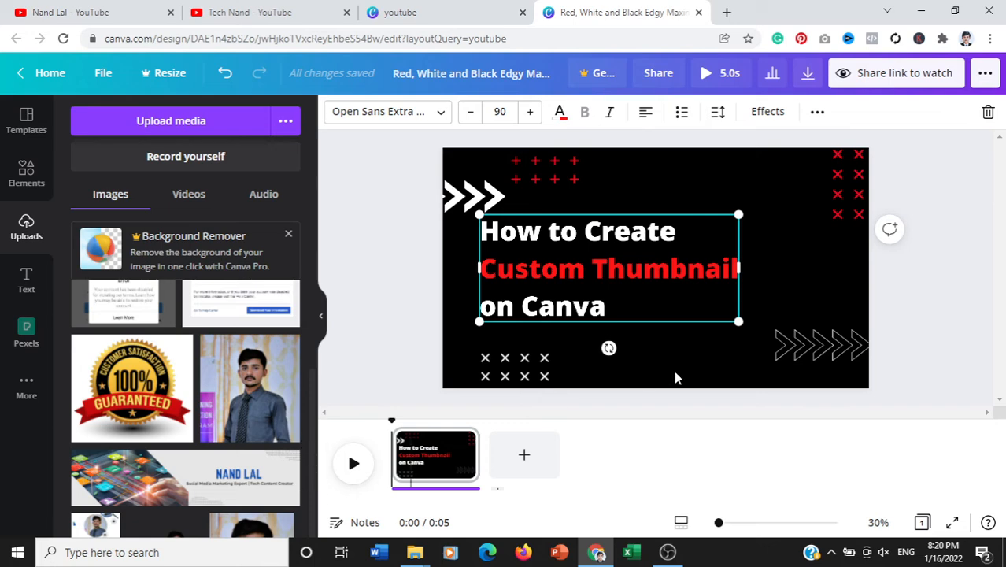
left_click(167, 535)
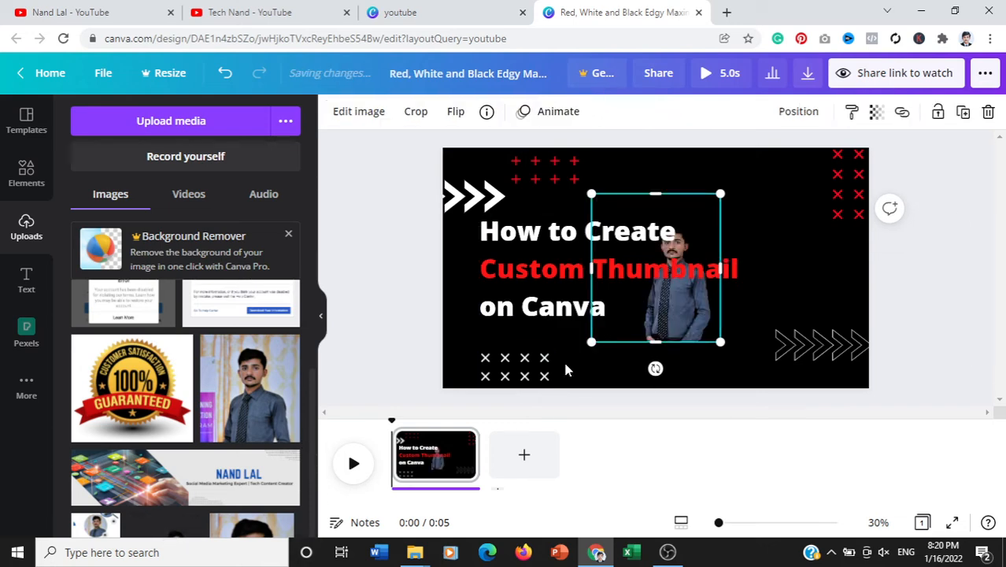
Enlarge the portrait to fill the design's height and place it against the right edge beside the heading
left_click_drag(715, 334, 926, 443)
left_click_drag(850, 336, 809, 279)
left_click_drag(889, 381, 963, 465)
left_click_drag(833, 306, 756, 252)
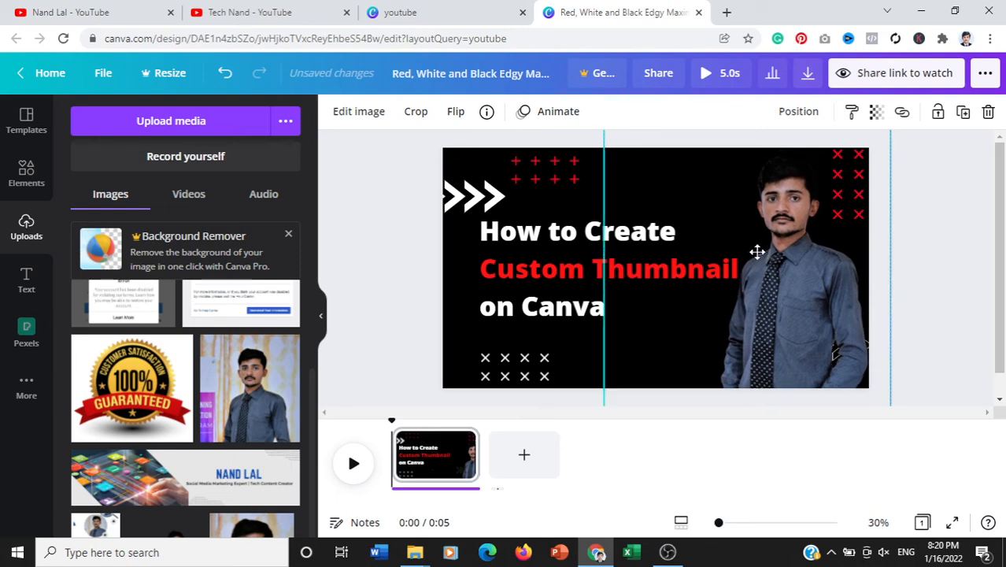
left_click(945, 370)
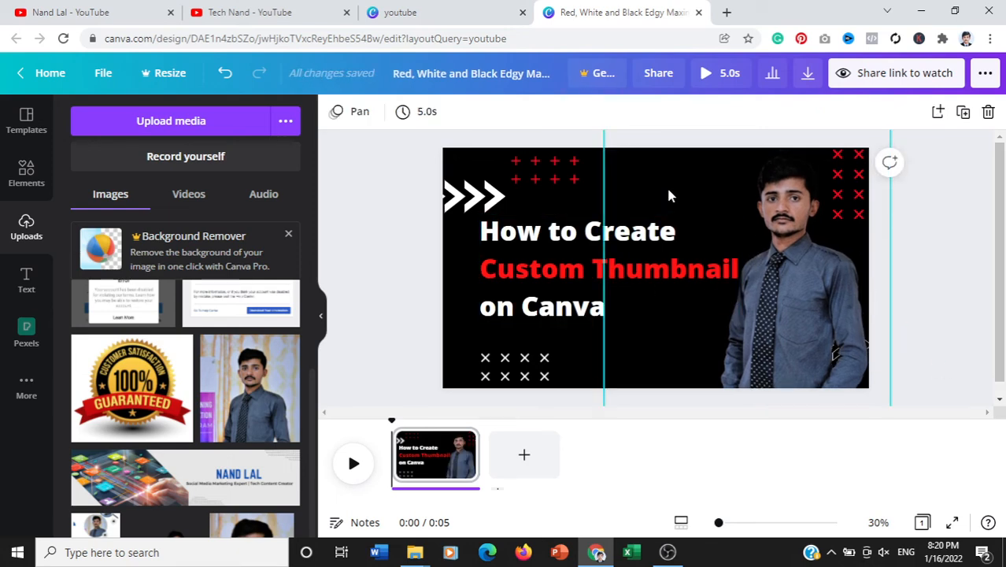
Change the design's background color to the dark blue from the default colors, after trying the red document colors
left_click(454, 278)
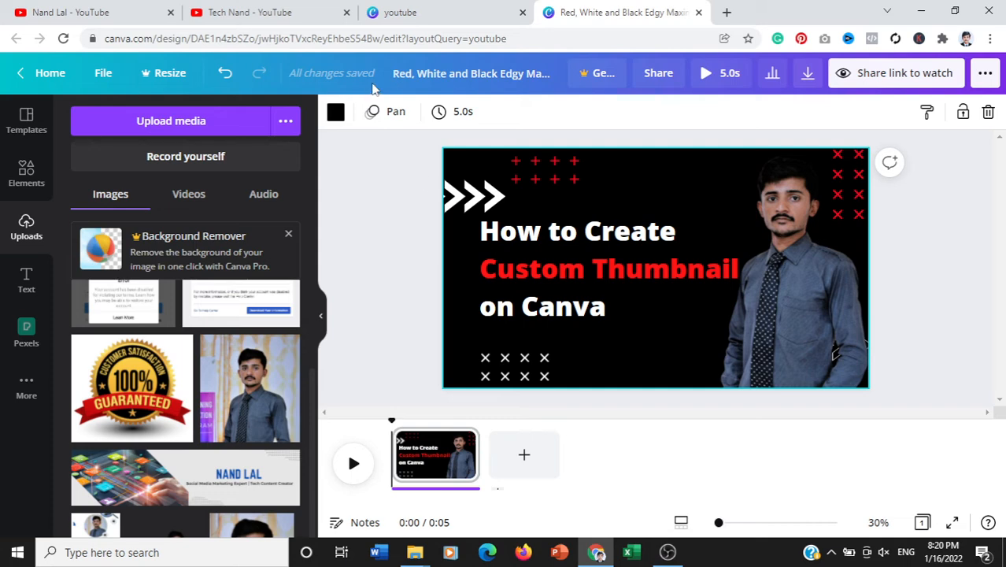
left_click(335, 113)
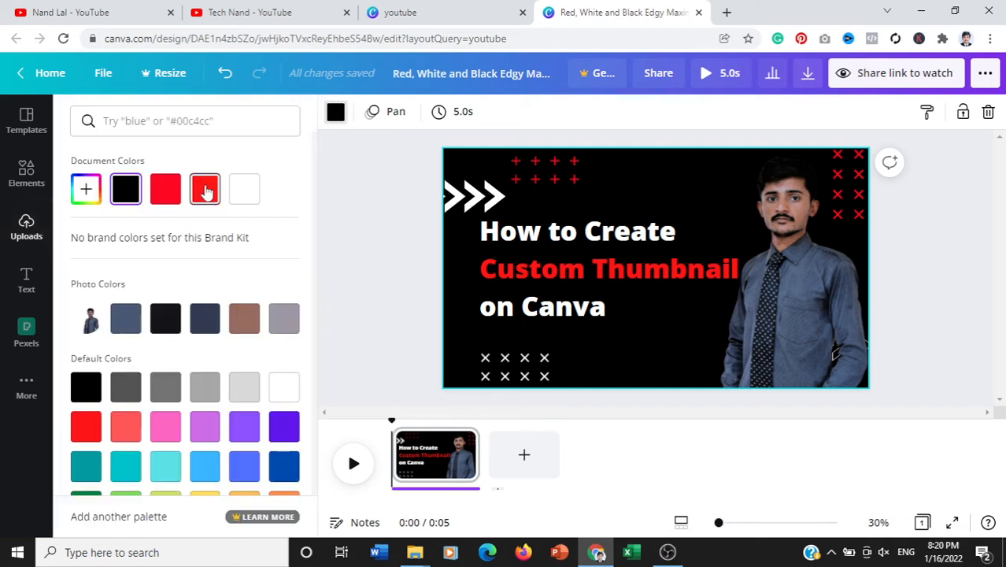
left_click(204, 191)
left_click(179, 200)
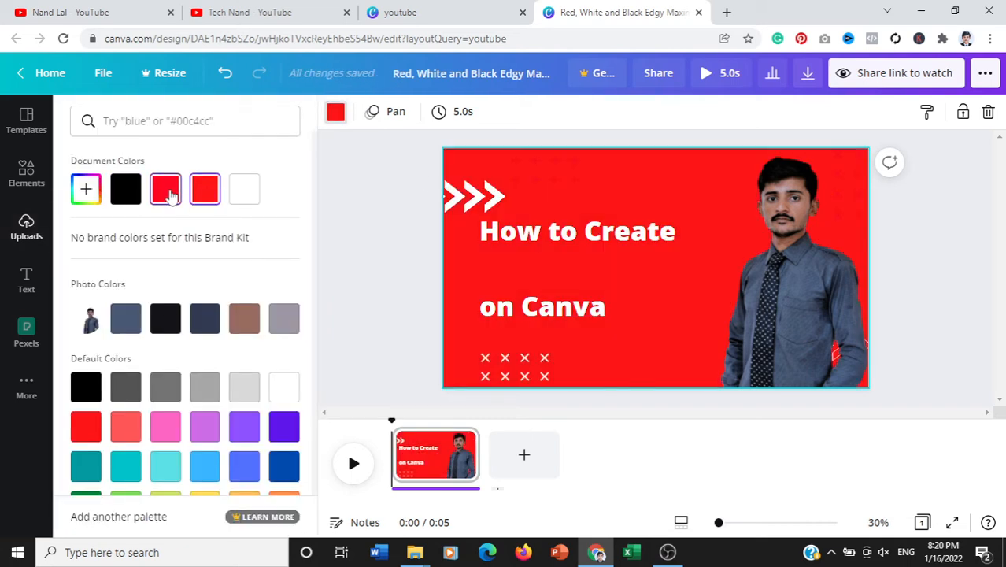
left_click(286, 467)
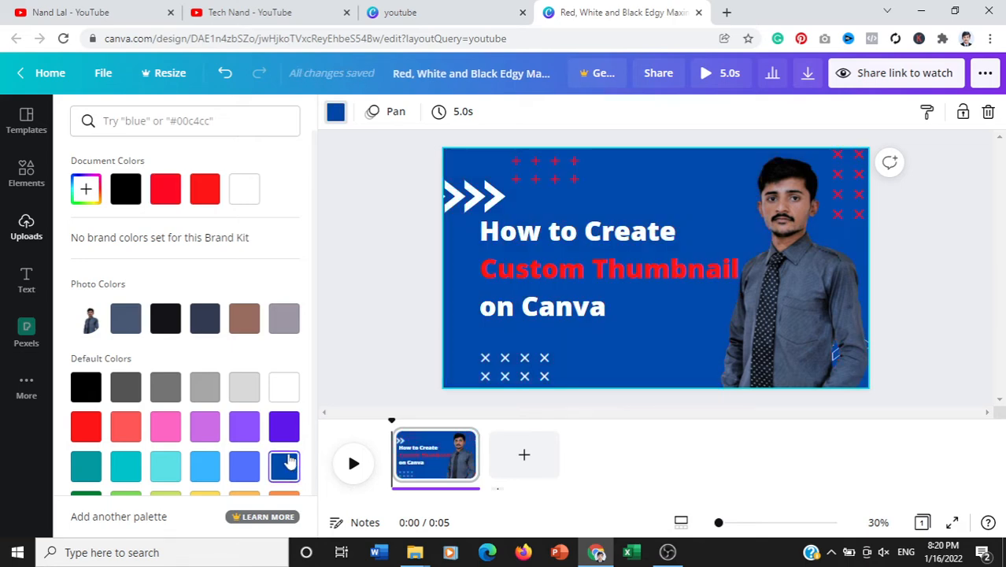
Reduce the heading's line spacing to 1.09
left_click(520, 295)
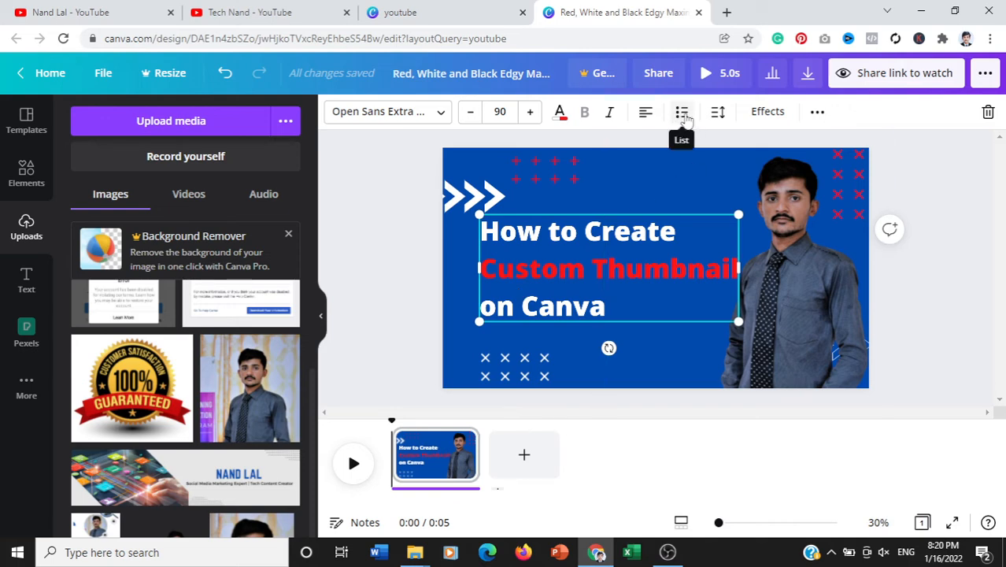
left_click(717, 114)
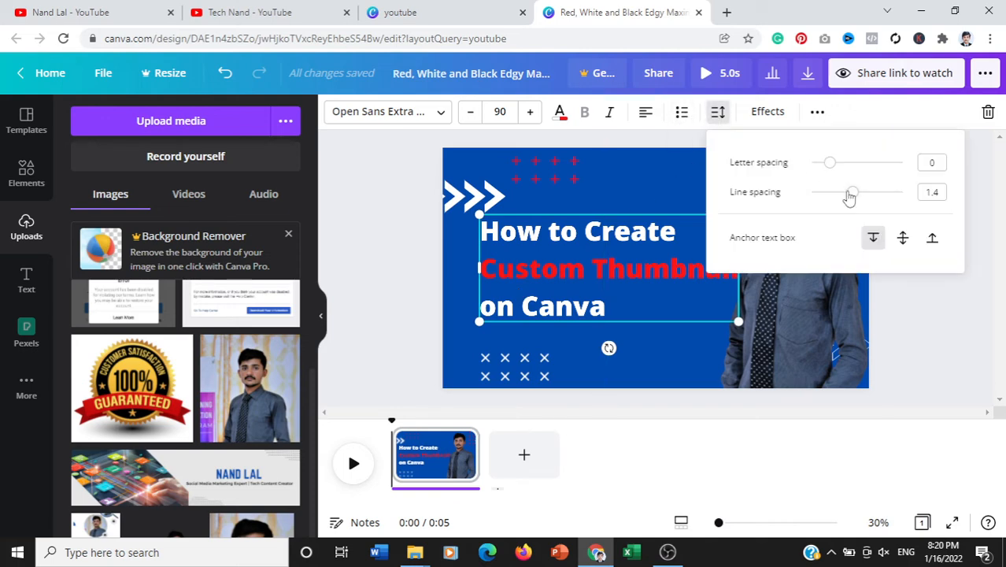
left_click_drag(855, 197, 840, 202)
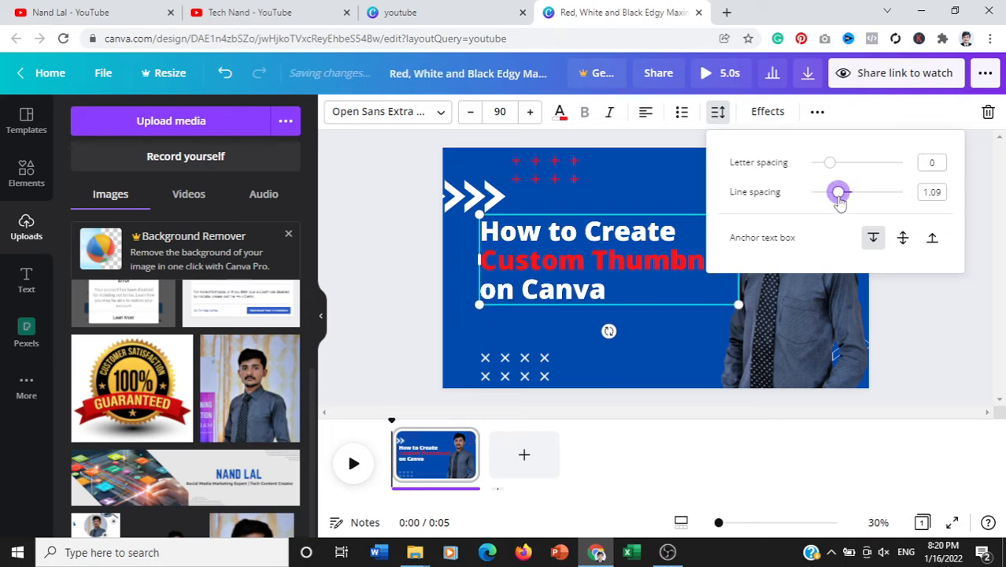
left_click(941, 334)
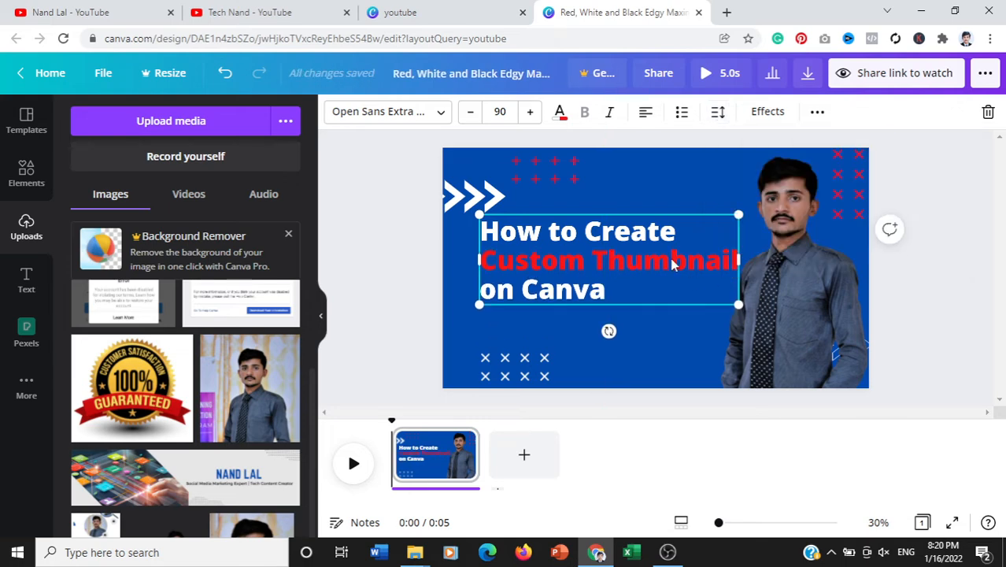
Browse the elements library and search it for the suggested term "Rectangle"
left_click(23, 172)
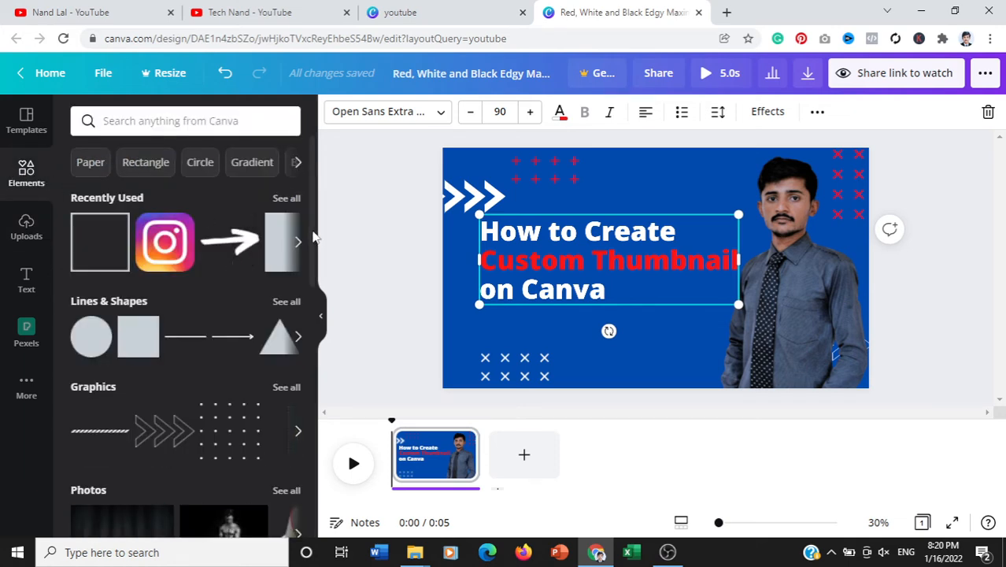
scroll(313, 236, "down", 4)
scroll(323, 268, "up", 3)
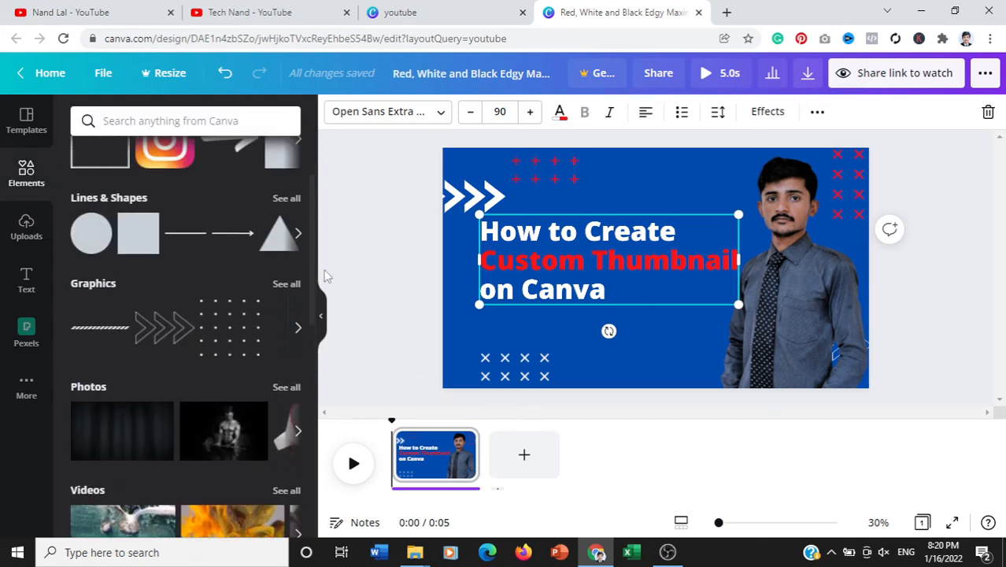
scroll(326, 252, "up", 2)
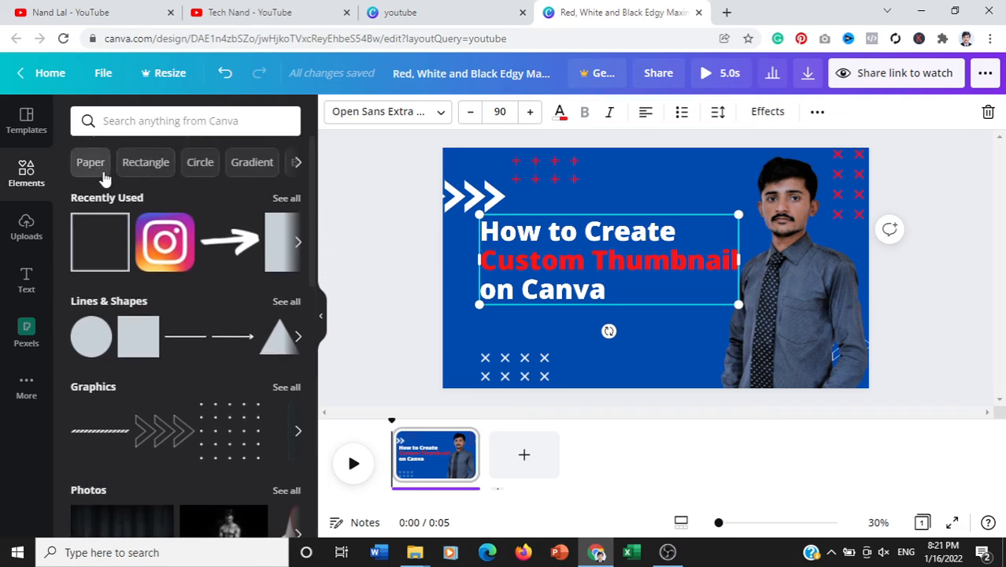
left_click(143, 165)
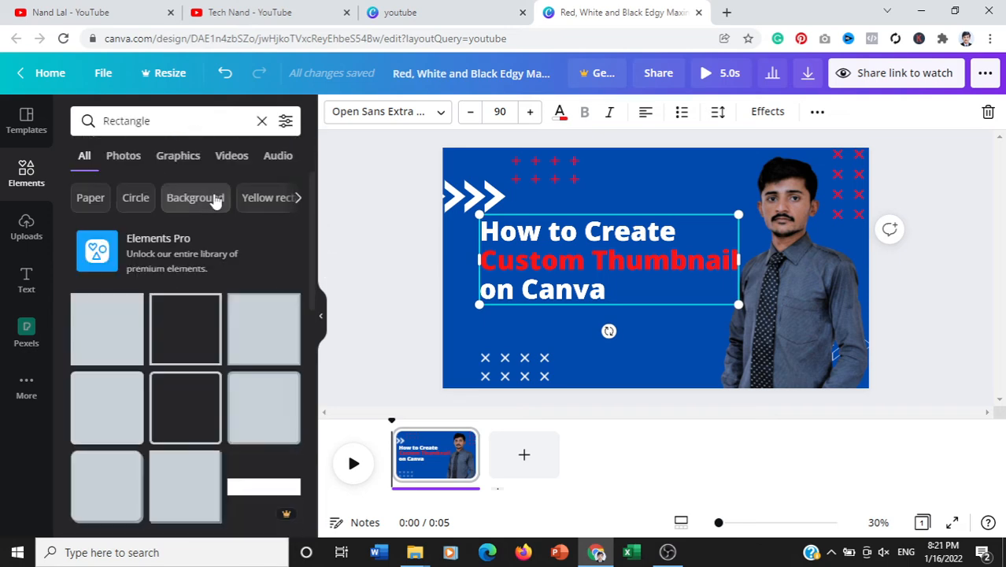
Limit the "Rectangle" element results to graphics and deselect the heading
left_click(189, 161)
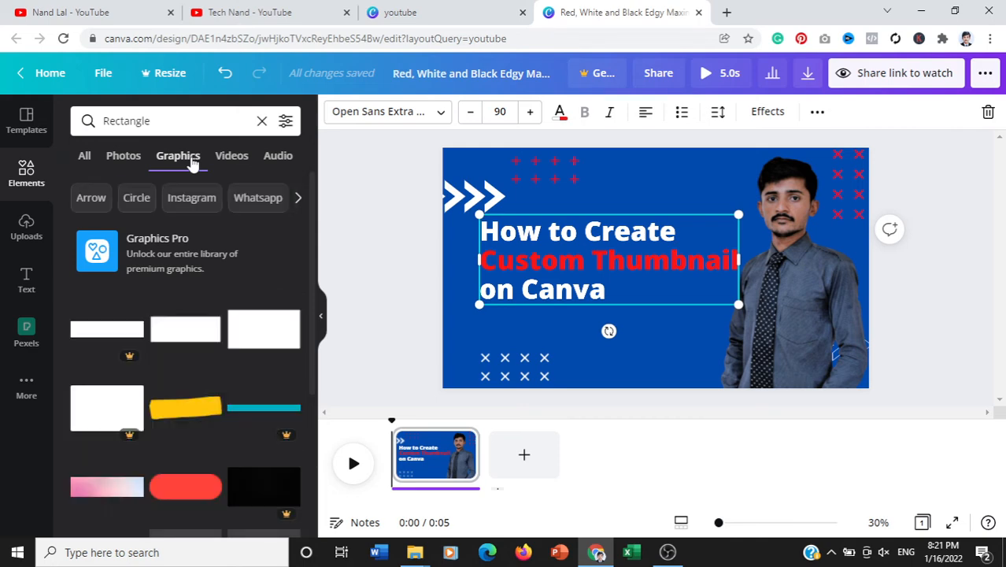
left_click(421, 309)
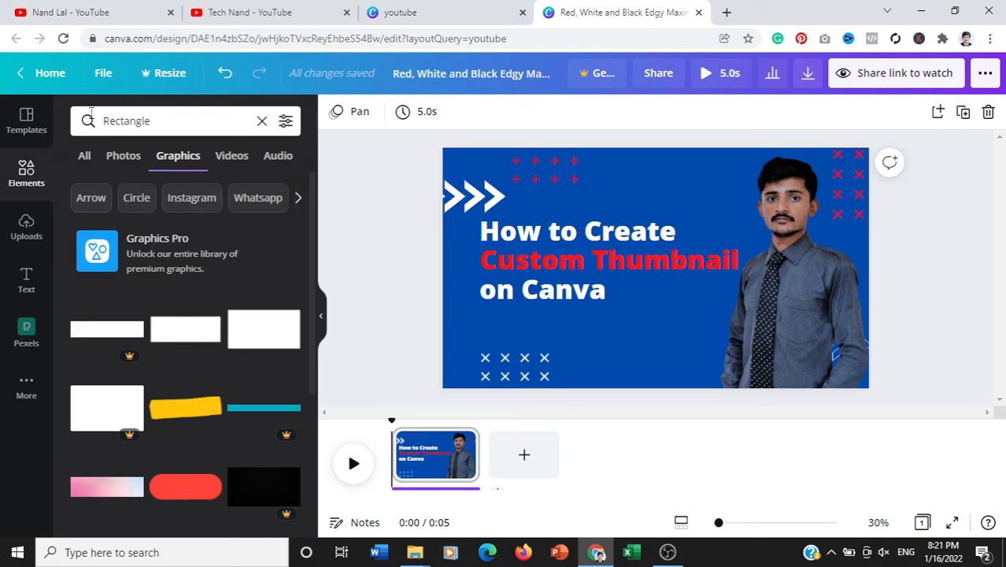
Open the "White and Blue Smartphone Review Youtube Thumbnail" design from all your designs and look over its first pages
left_click(43, 79)
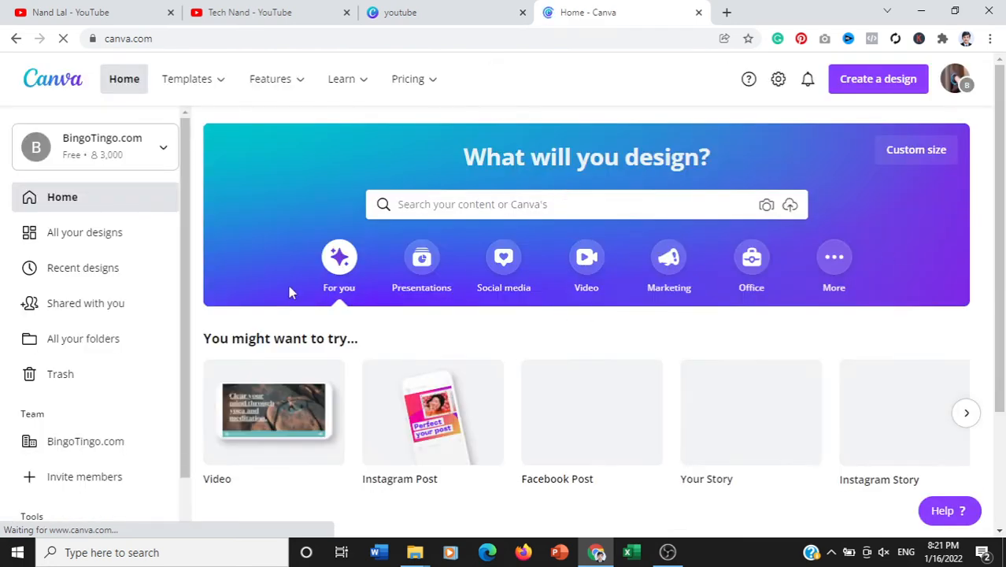
left_click(117, 234)
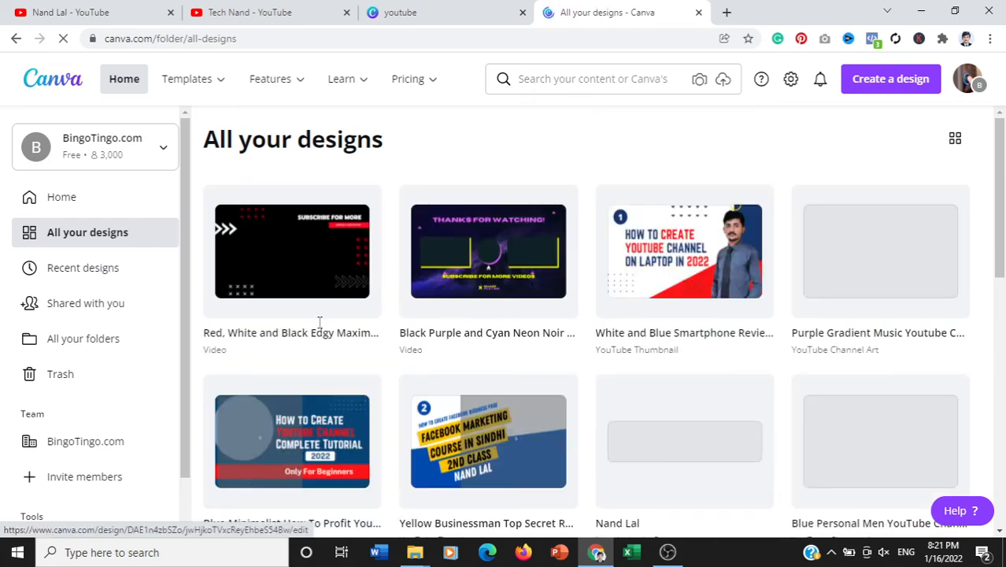
left_click(671, 304)
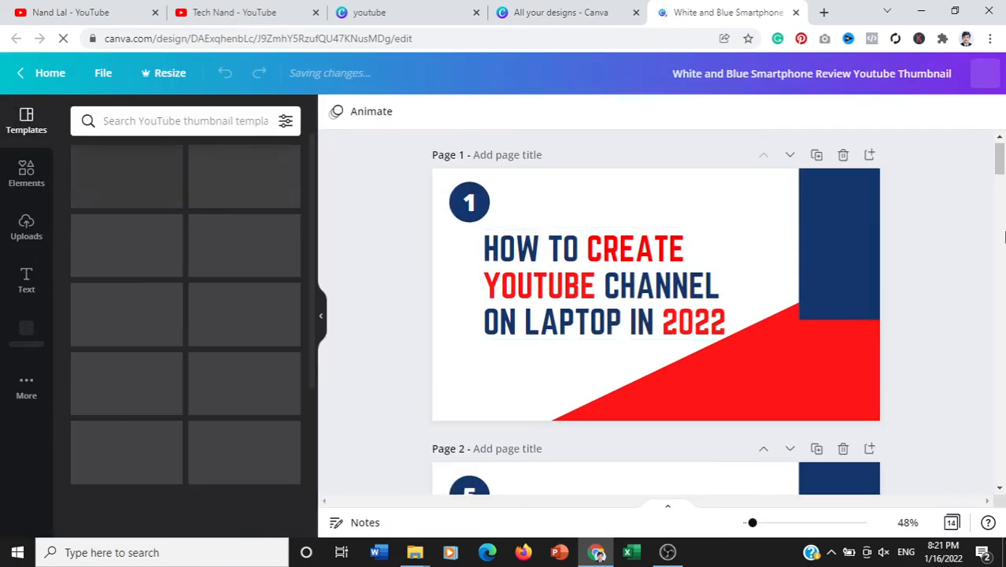
scroll(999, 181, "down", 4)
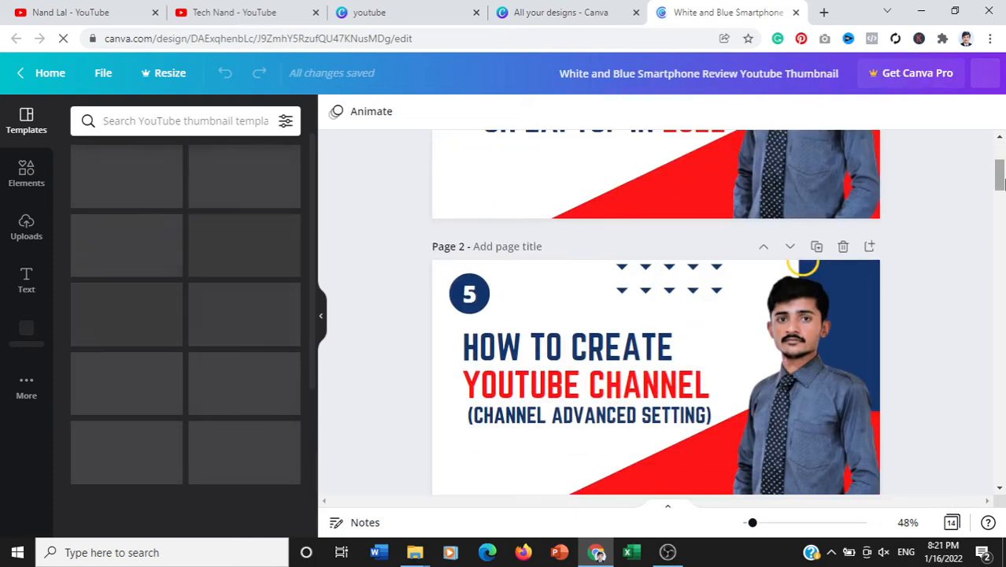
left_click_drag(1001, 203, 1001, 157)
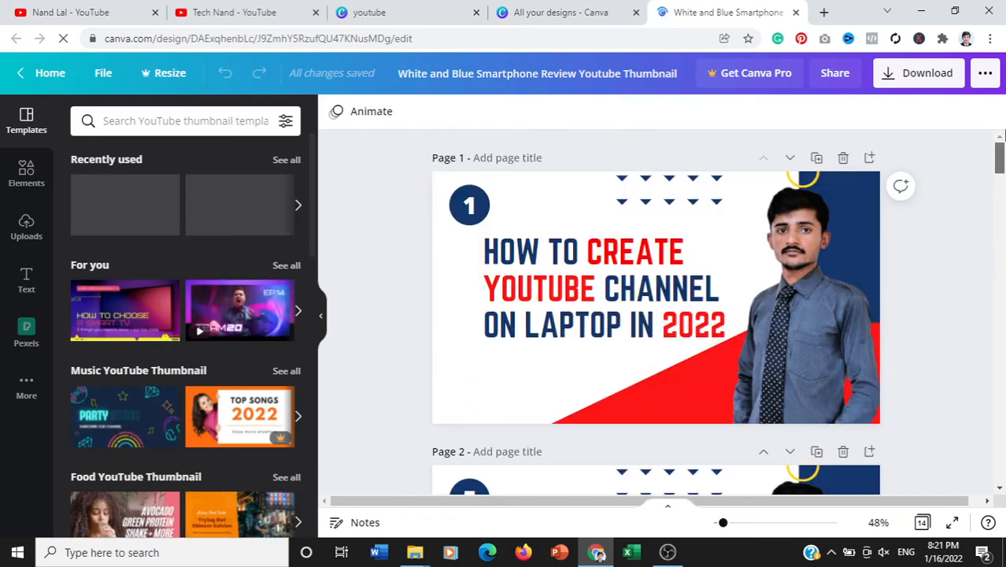
Return to the home page and reopen the red, white and black thumbnail design from the recent designs
left_click(27, 76)
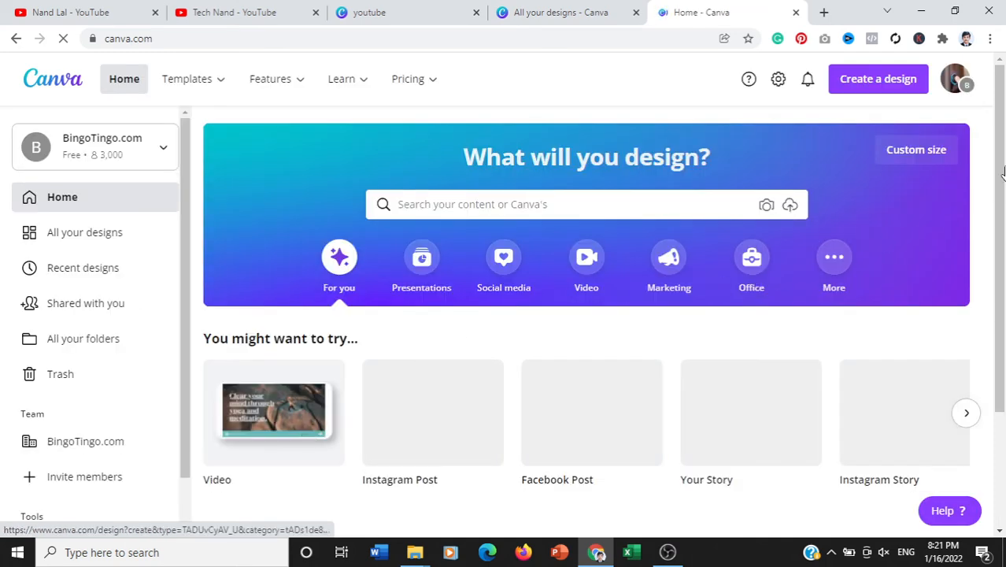
scroll(1003, 295, "down", 4)
scroll(373, 350, "down", 1)
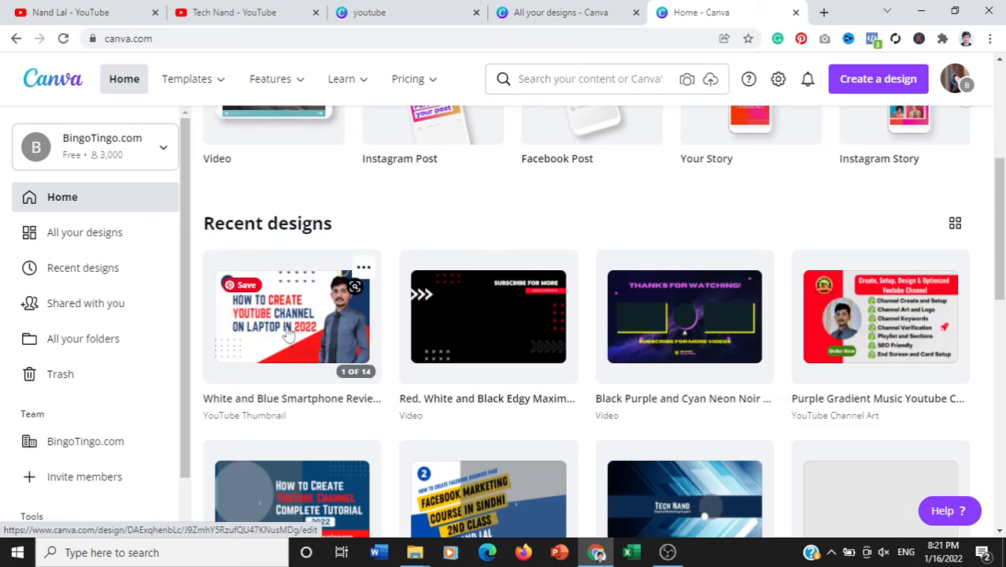
left_click(446, 329)
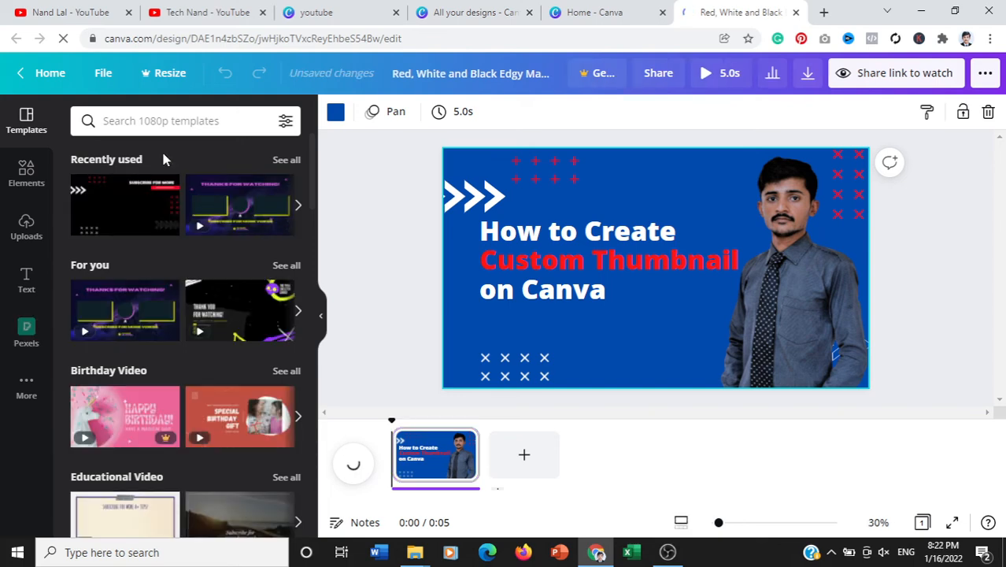
Change the design's background to black from the default colors and move the heading slightly down and to the left
left_click(335, 114)
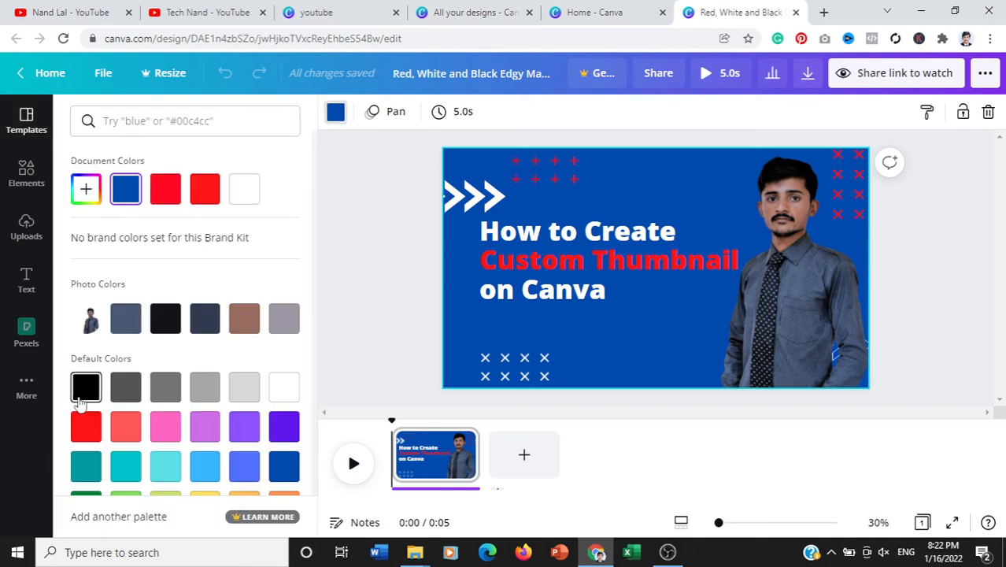
left_click(79, 398)
left_click(394, 253)
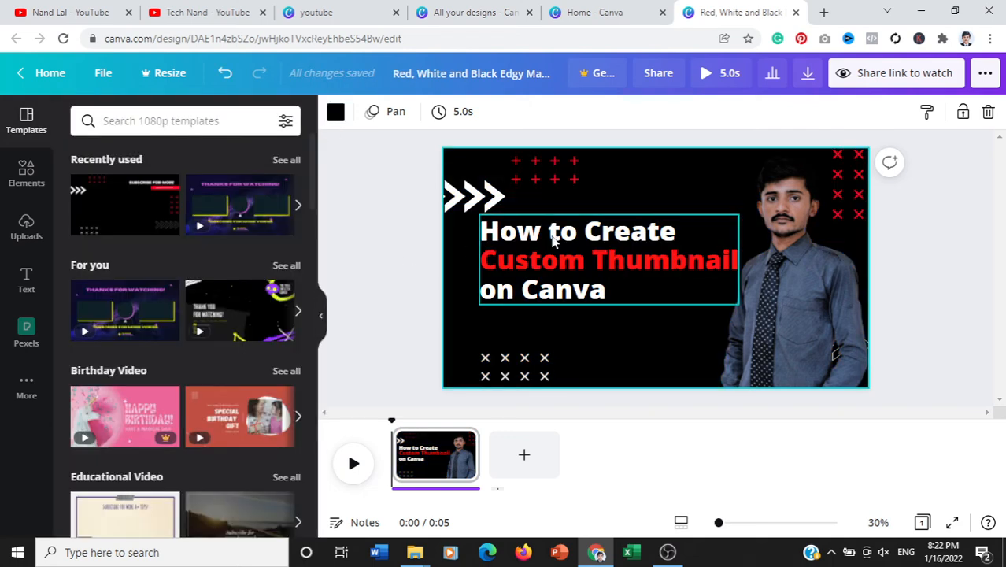
left_click_drag(578, 249, 566, 266)
left_click(399, 285)
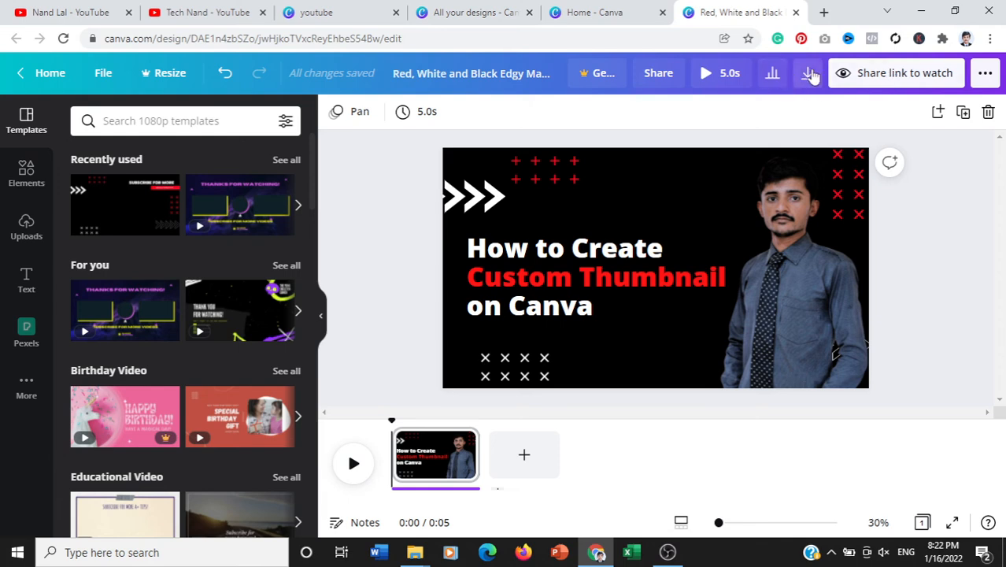
Download the design as a PNG image, after trying the JPG file type, and dismiss the design-sharing pop-up
left_click(808, 74)
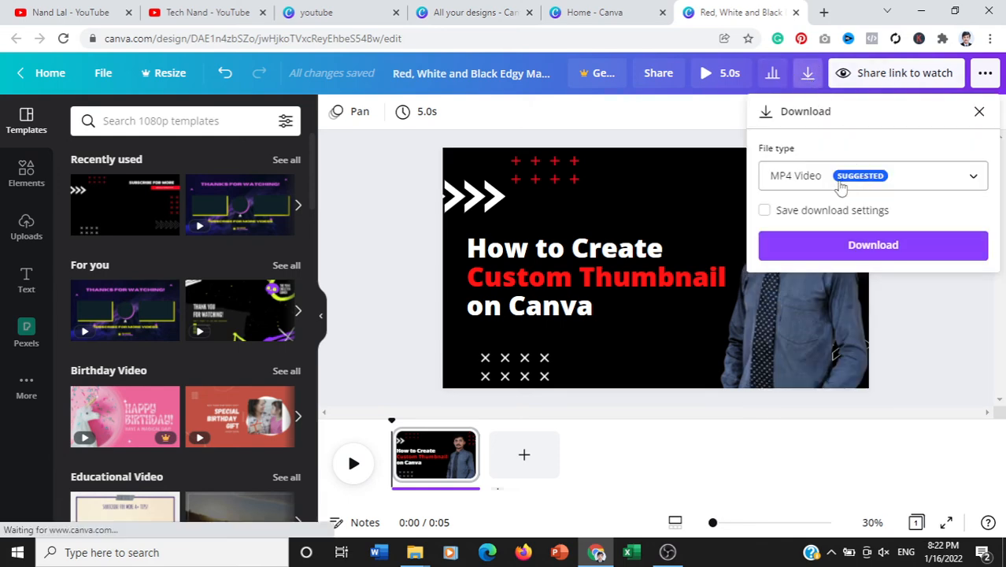
left_click(917, 183)
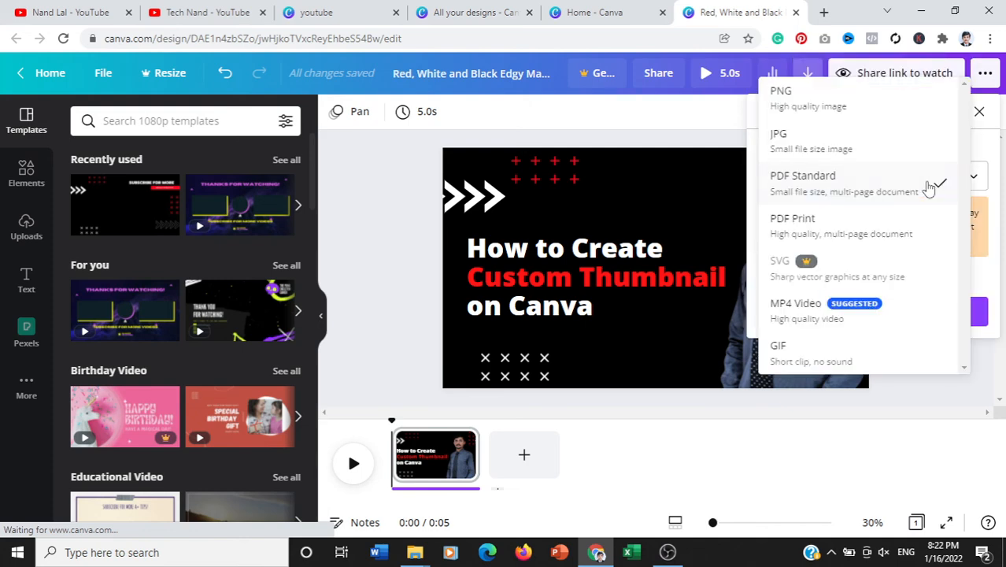
left_click(856, 156)
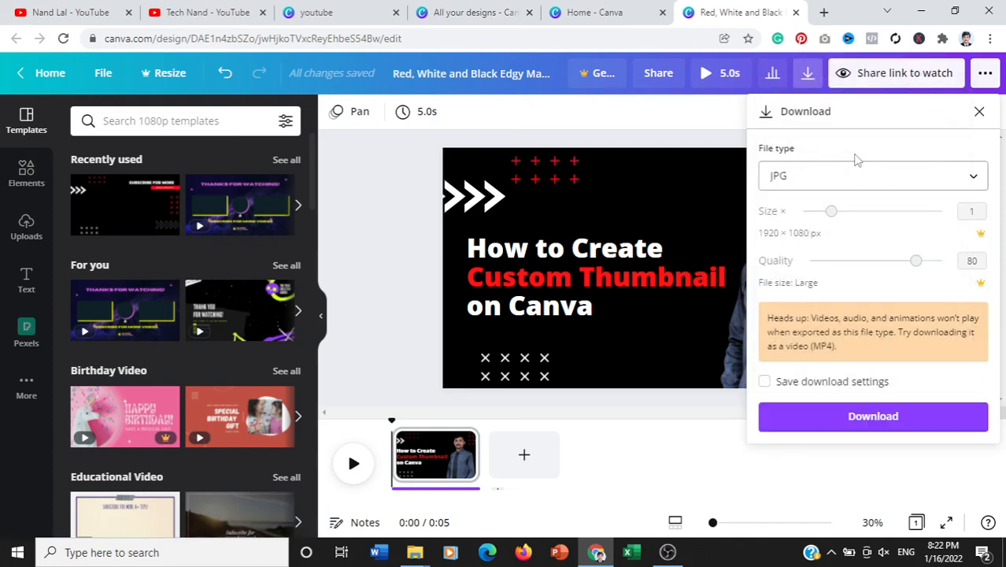
left_click(861, 181)
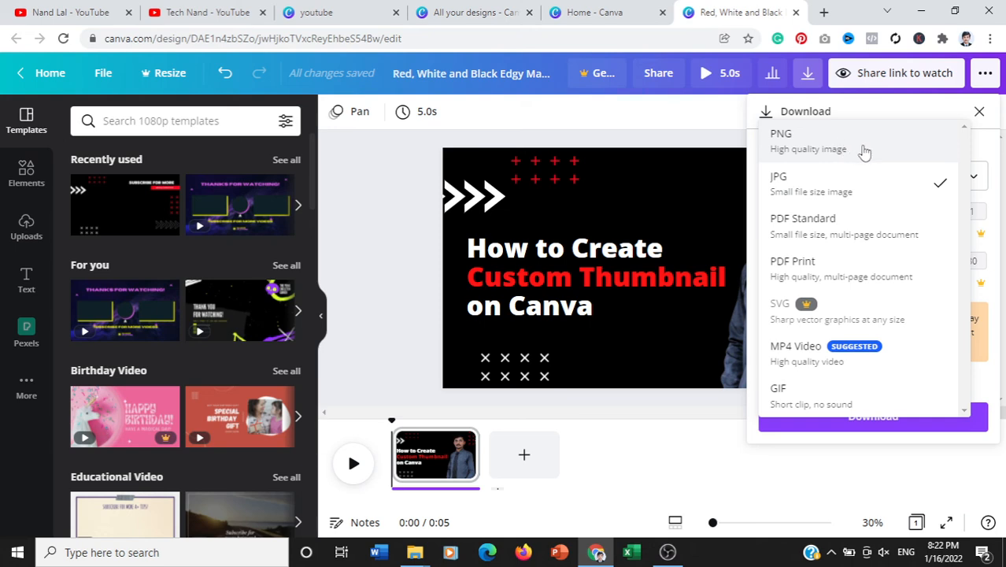
left_click(859, 152)
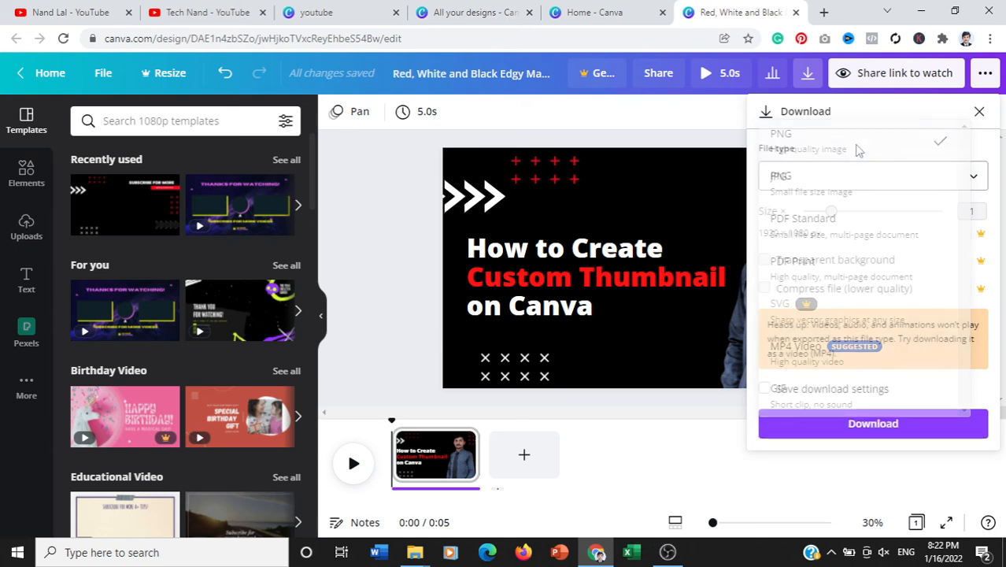
left_click(870, 178)
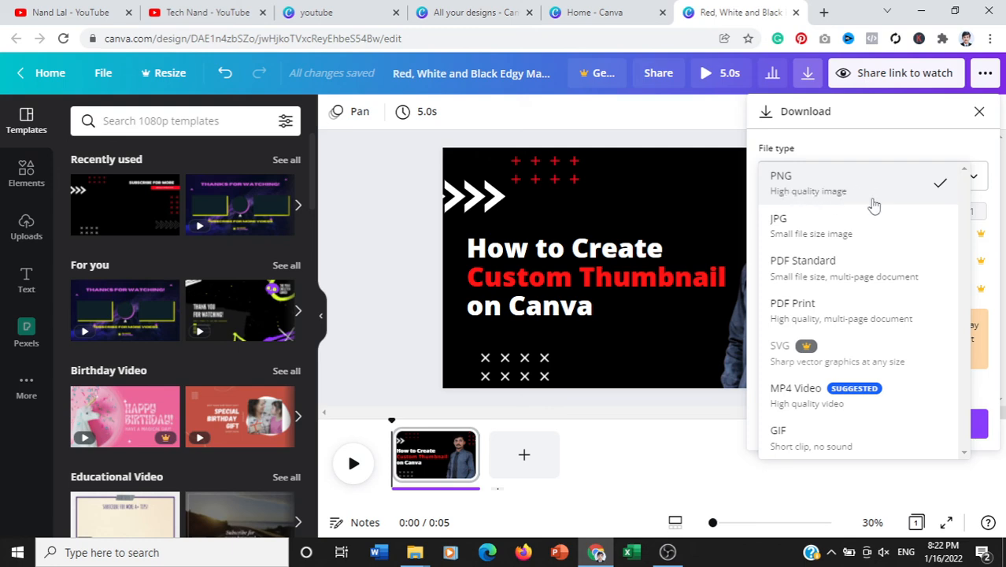
left_click(835, 193)
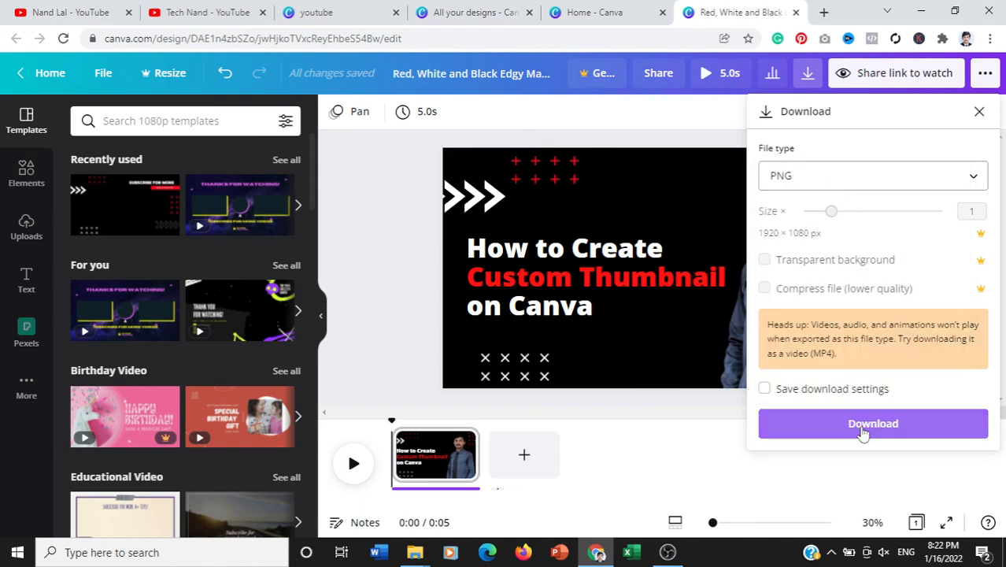
left_click(863, 431)
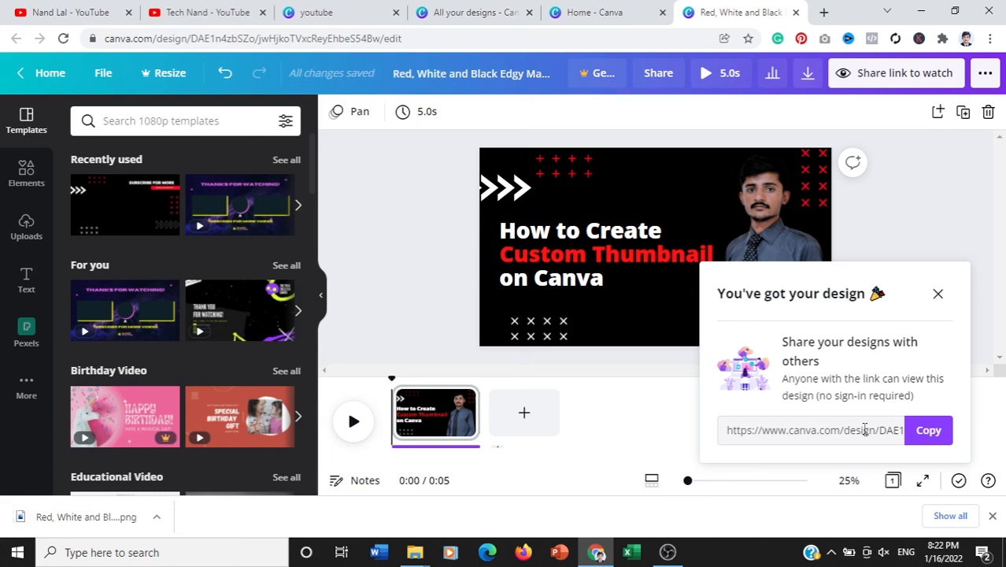
left_click(942, 298)
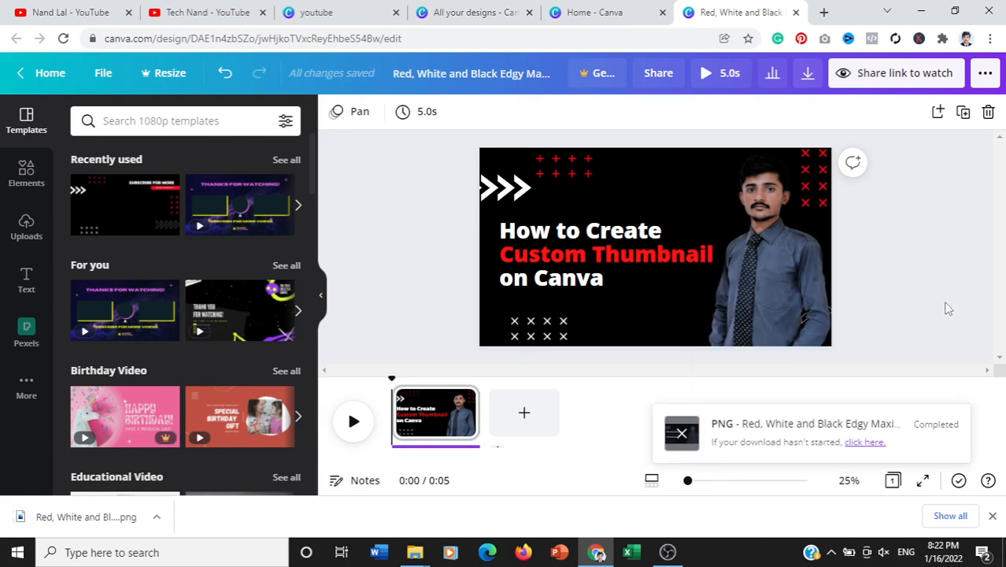